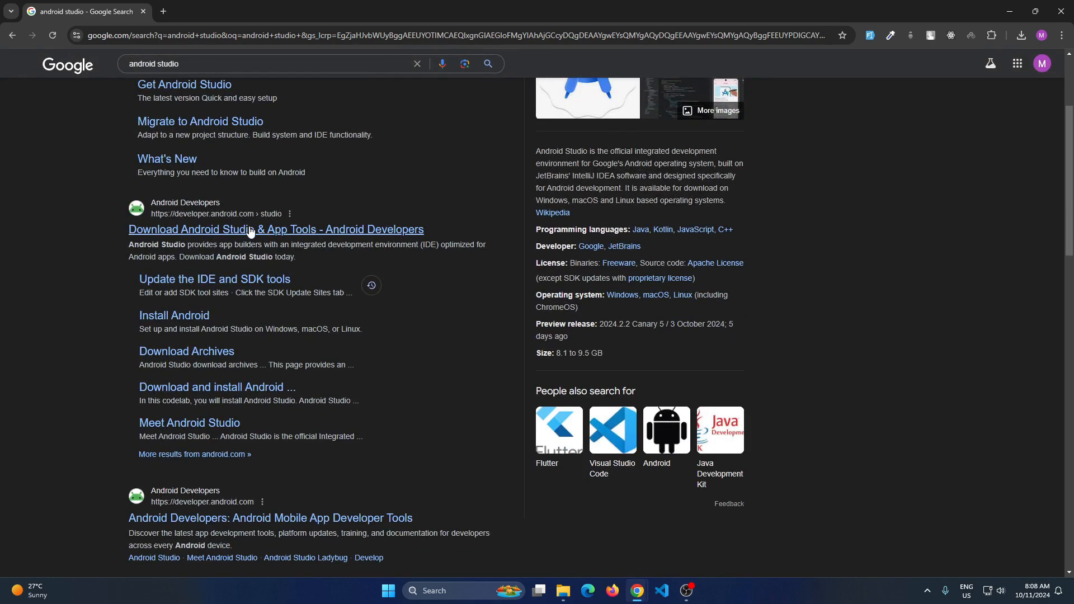
Open the official Android Studio download page from the search results and agree to the terms for Android Studio Ladybug
{"action": "left_click", "coordinate": [253, 229]}
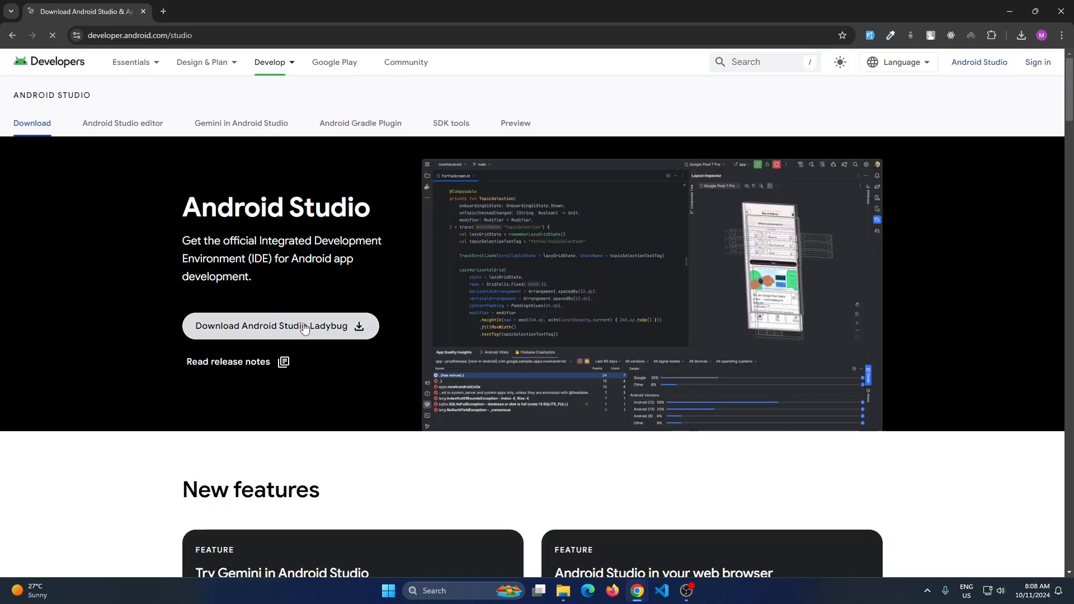
{"action": "left_click", "coordinate": [280, 326]}
{"action": "scroll", "coordinate": [307, 283], "scroll_direction": "down", "scroll_amount": 5}
{"action": "scroll", "coordinate": [306, 284], "scroll_direction": "down", "scroll_amount": 15}
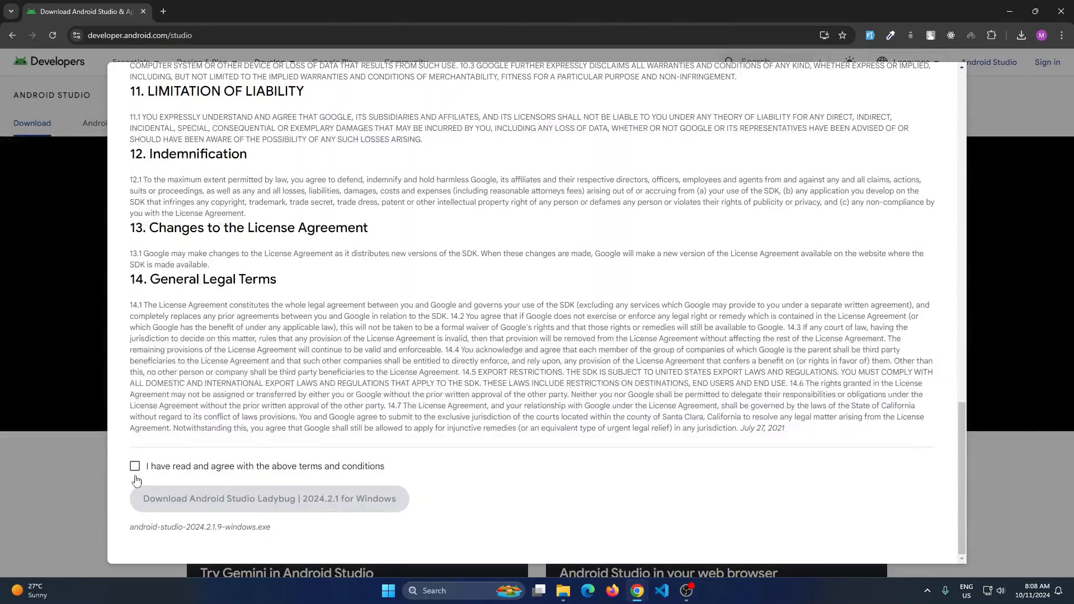
{"action": "left_click", "coordinate": [134, 467]}
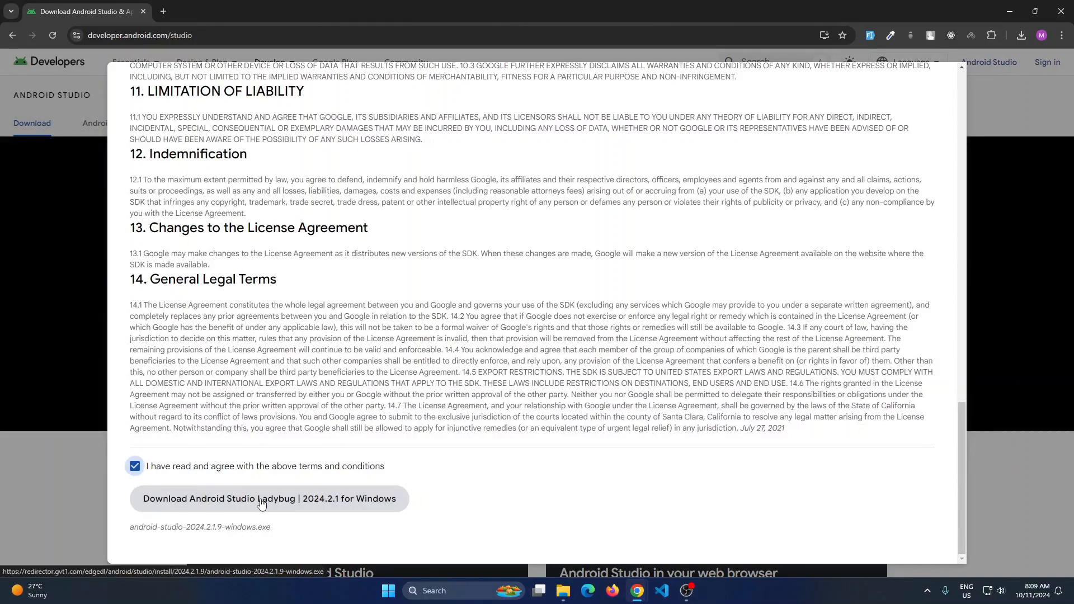
Download Android Studio Ladybug 2024.2.1 for Windows into the Downloads folder and open the download history
{"action": "left_click", "coordinate": [263, 498]}
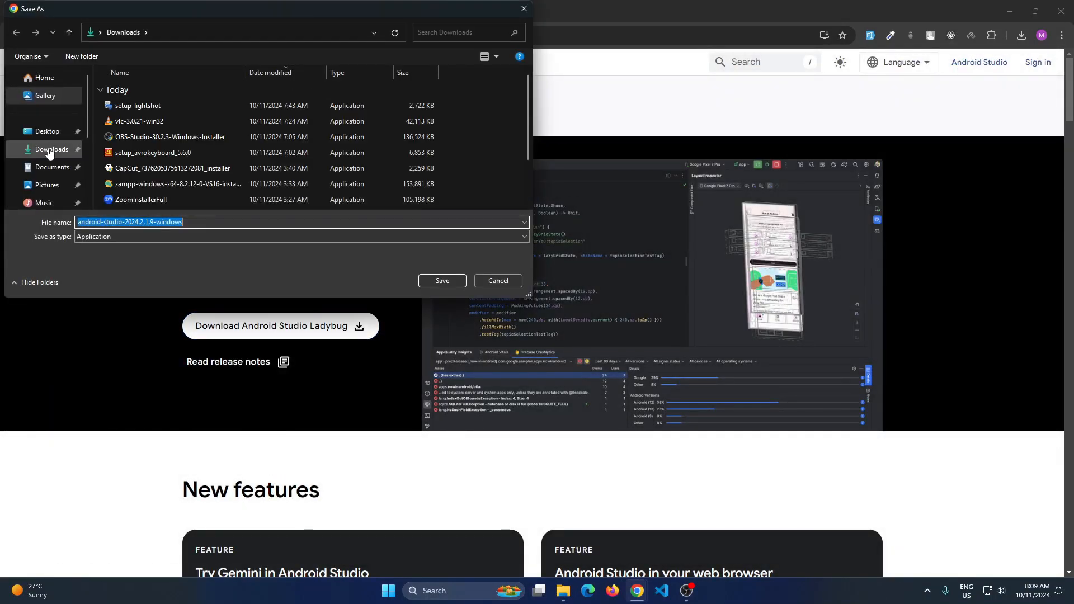
{"action": "left_click", "coordinate": [50, 149]}
{"action": "left_click", "coordinate": [442, 281]}
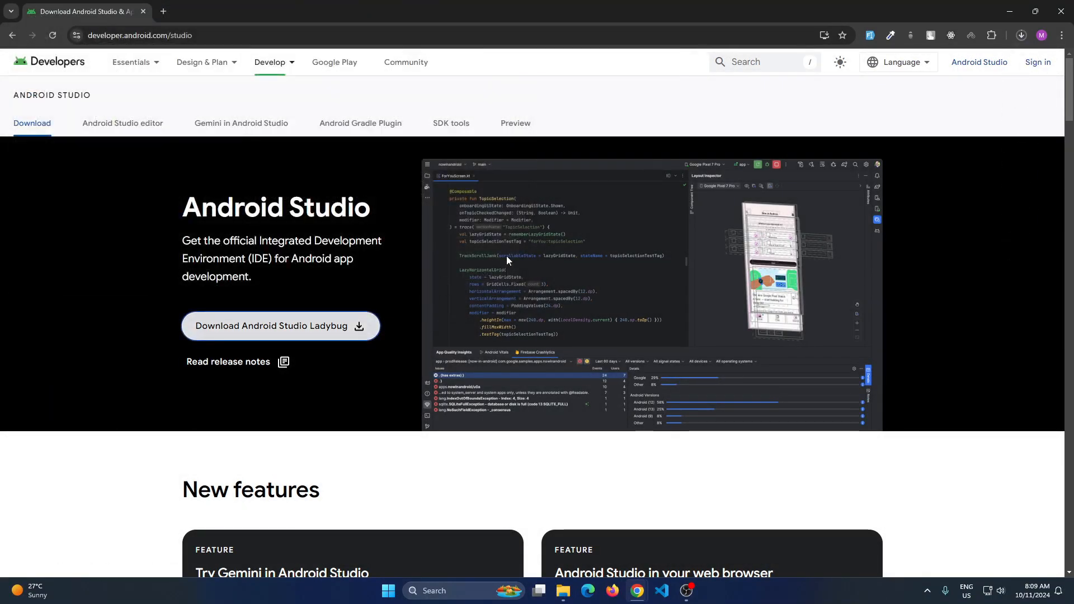
{"action": "key", "text": "ctrl+j"}
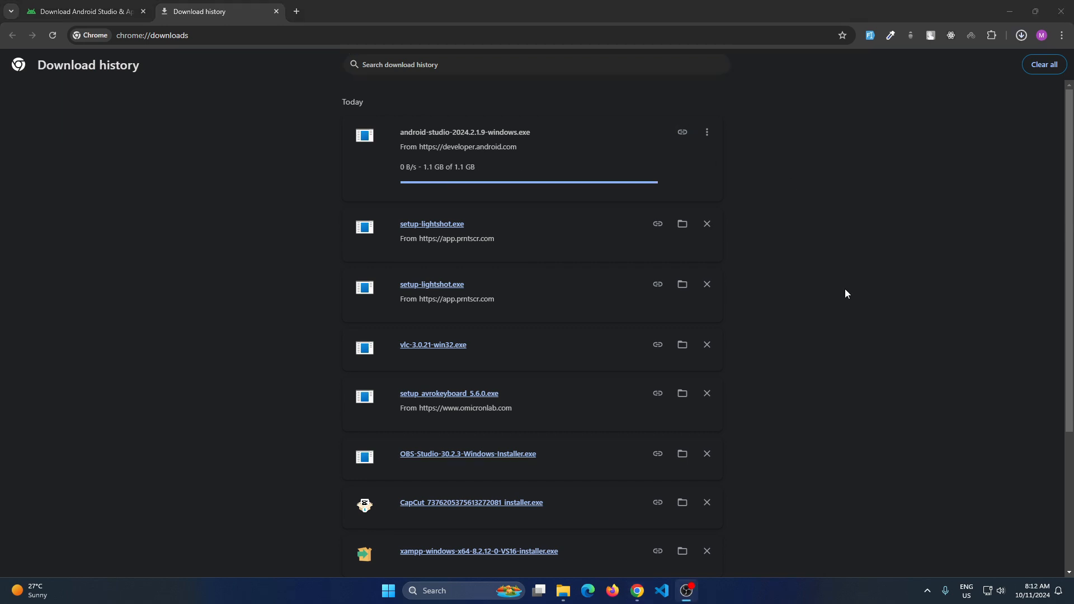
Run android-studio-2024.2.1.9-windows from the Downloads folder and install it to C:\Program Files\Android\Android Studio
{"action": "left_click", "coordinate": [563, 591]}
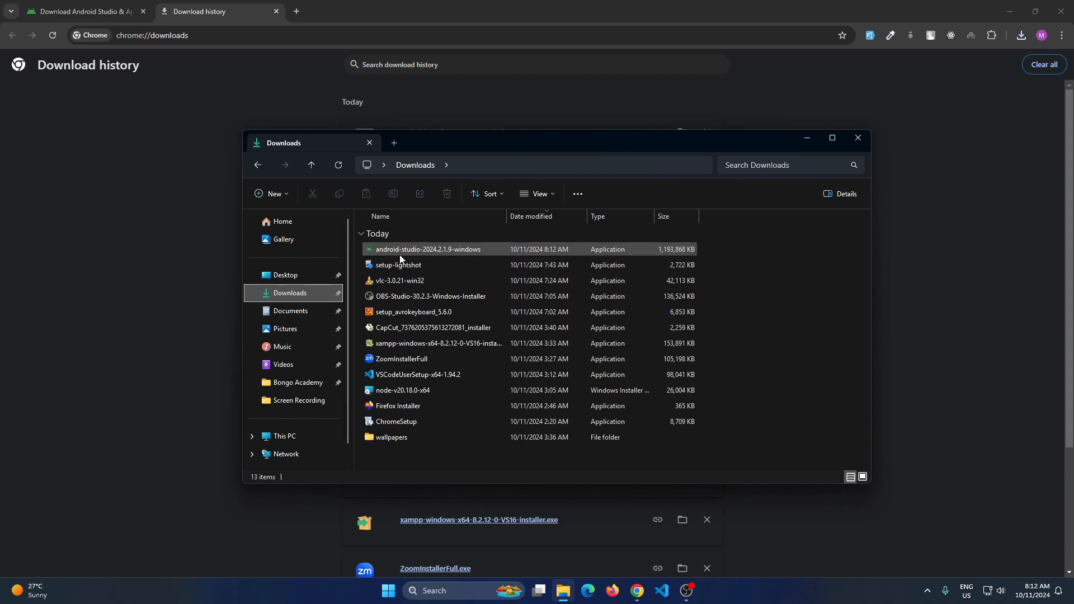
{"action": "double_click", "coordinate": [402, 251]}
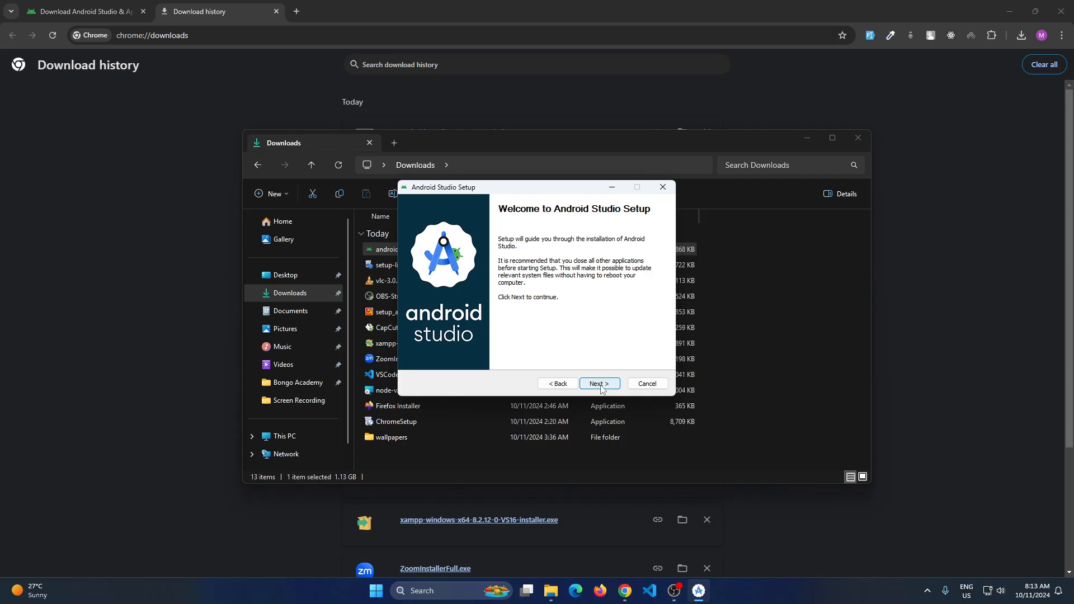
{"action": "left_click", "coordinate": [595, 382]}
{"action": "left_click", "coordinate": [595, 383]}
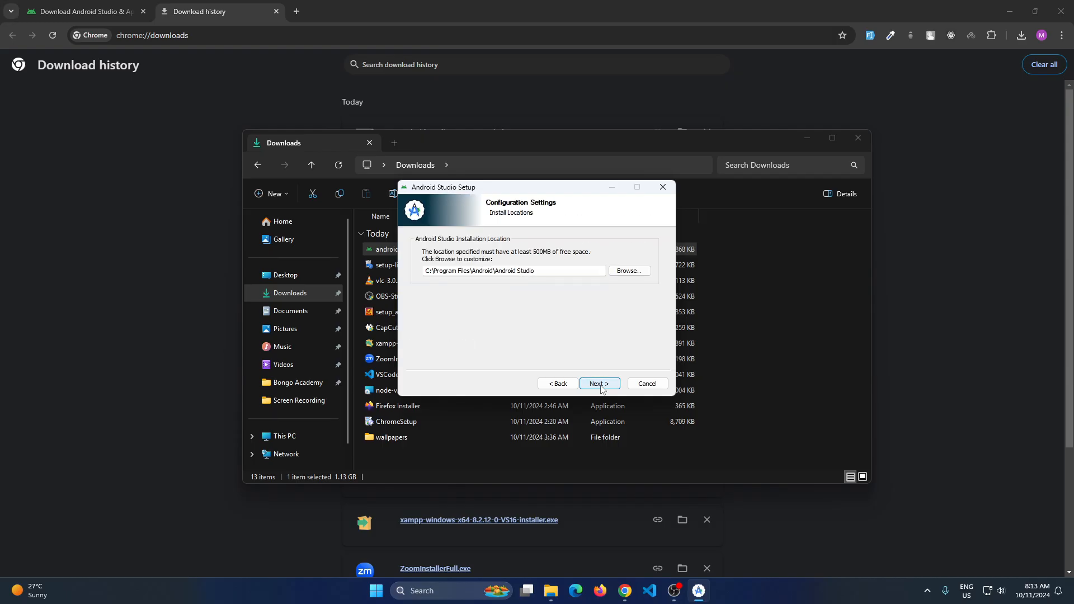
{"action": "left_click", "coordinate": [596, 383]}
{"action": "left_click", "coordinate": [600, 384]}
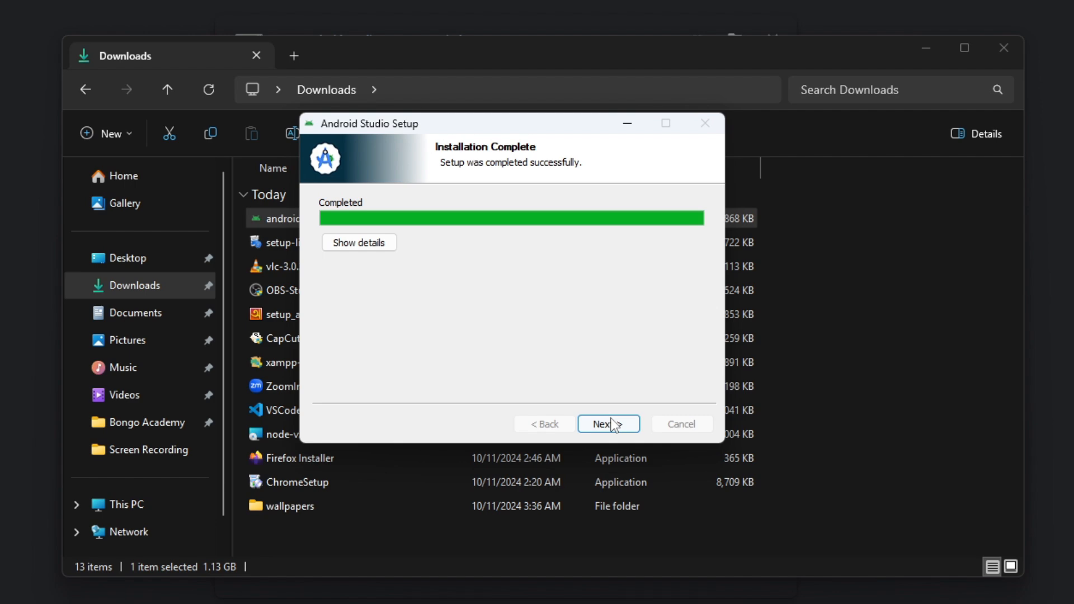
Finish the installer, bring up Android Studio and decline sending usage statistics to Google
{"action": "left_click", "coordinate": [615, 425]}
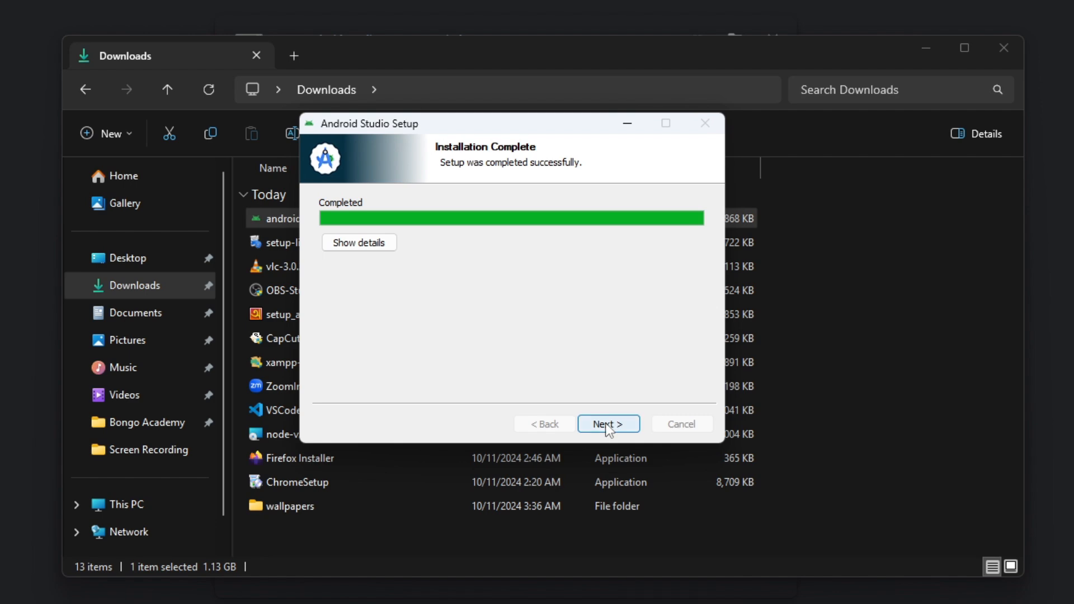
{"action": "left_click", "coordinate": [613, 425]}
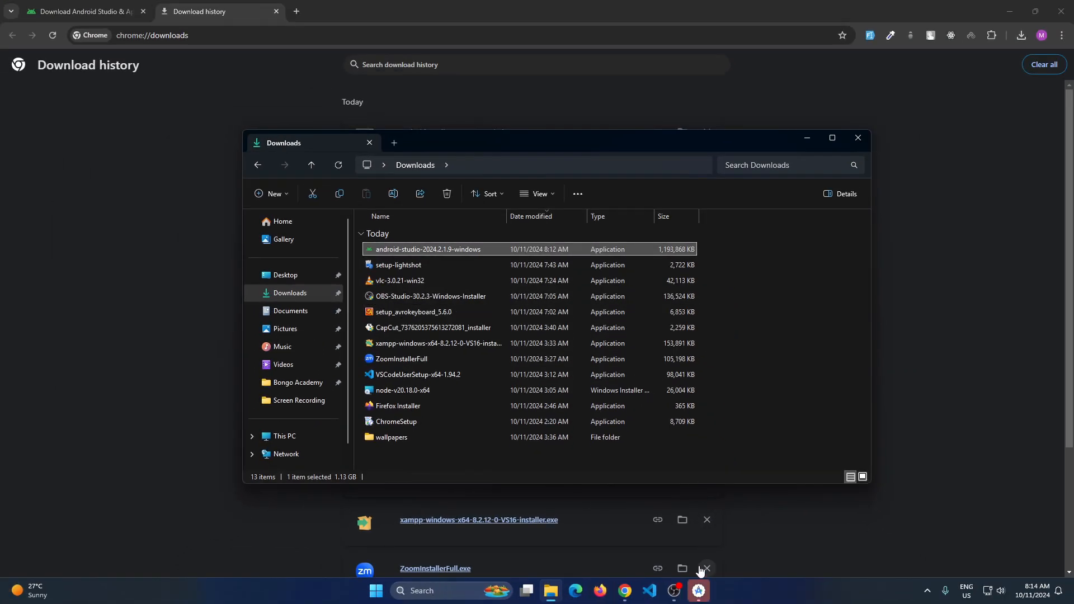
{"action": "left_click", "coordinate": [698, 592]}
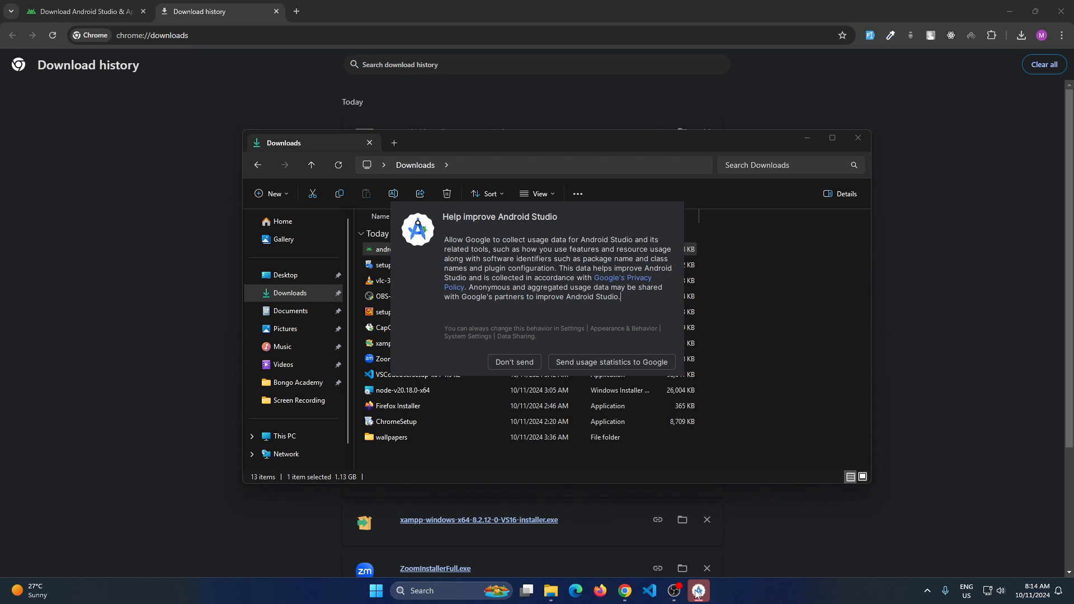
{"action": "left_click", "coordinate": [515, 362]}
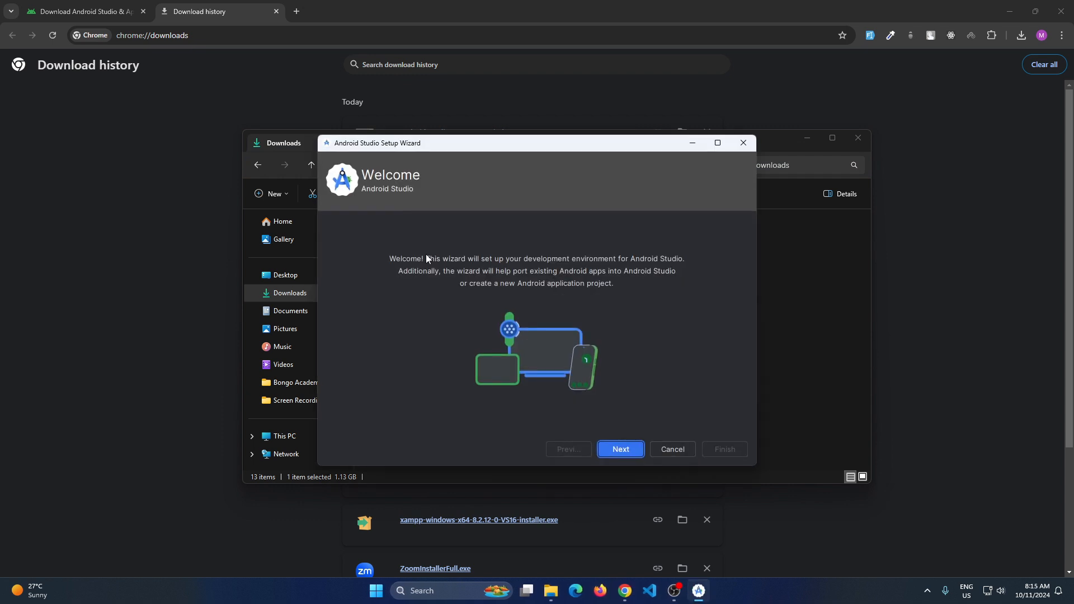
Choose the Custom install type in the setup wizard and include the Android Virtual Device component
{"action": "left_click", "coordinate": [622, 450]}
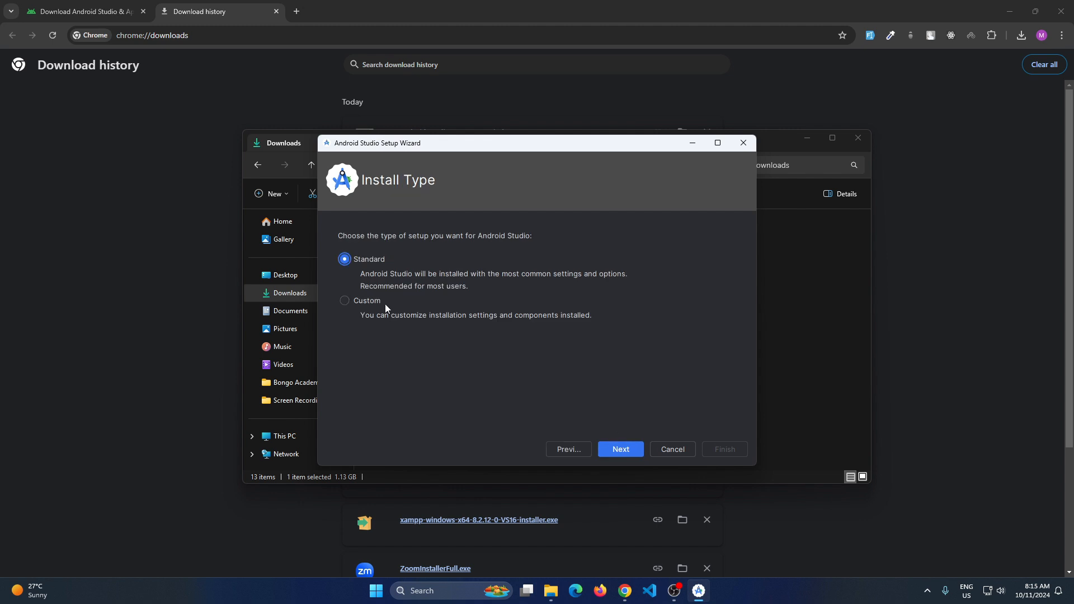
{"action": "left_click", "coordinate": [375, 301]}
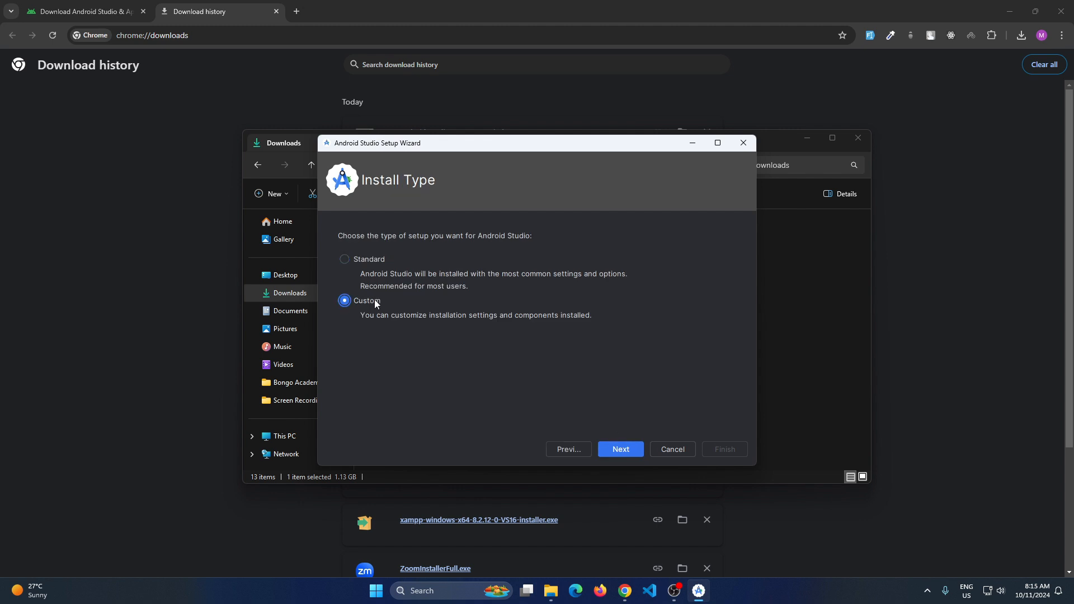
{"action": "left_click", "coordinate": [625, 448]}
{"action": "left_click", "coordinate": [347, 343]}
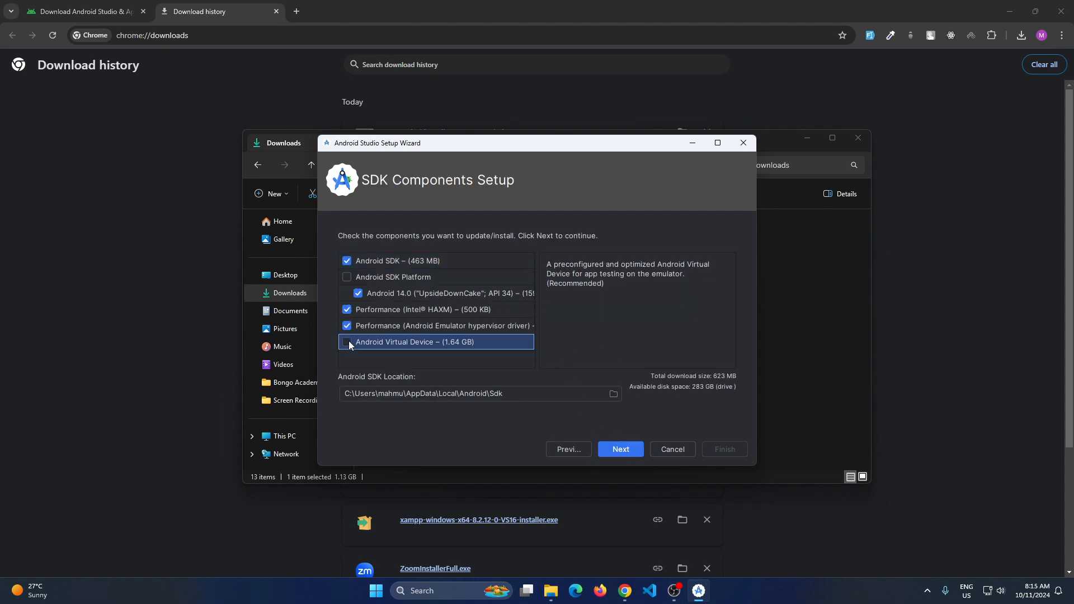
{"action": "left_click", "coordinate": [622, 450]}
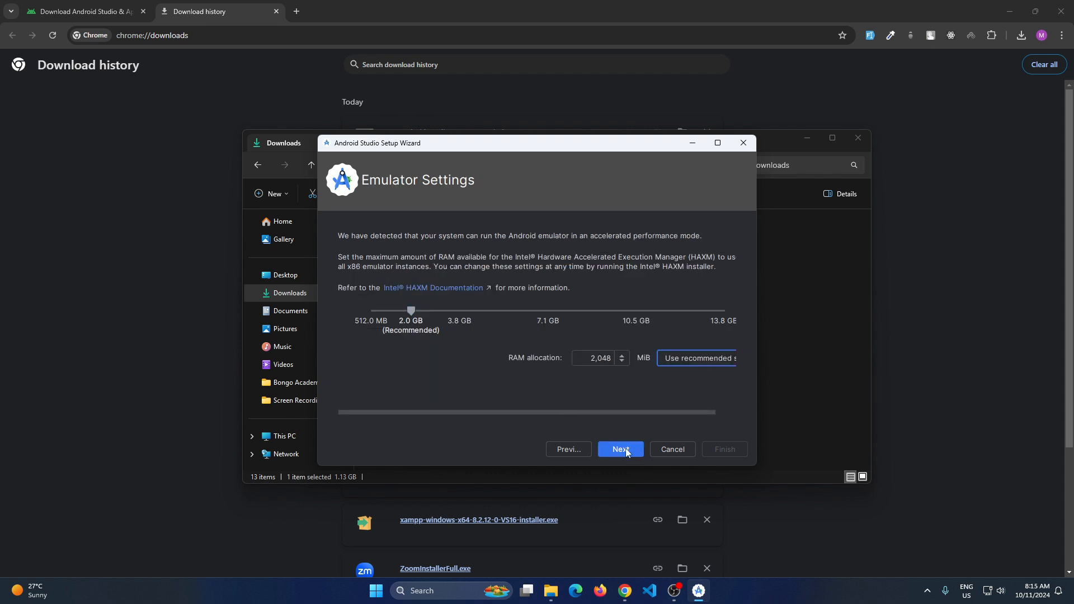
Keep the recommended 2,048 MiB emulator RAM allocation, accept the verified settings and continue to the license agreements
{"action": "left_click", "coordinate": [627, 453]}
{"action": "left_click", "coordinate": [627, 452]}
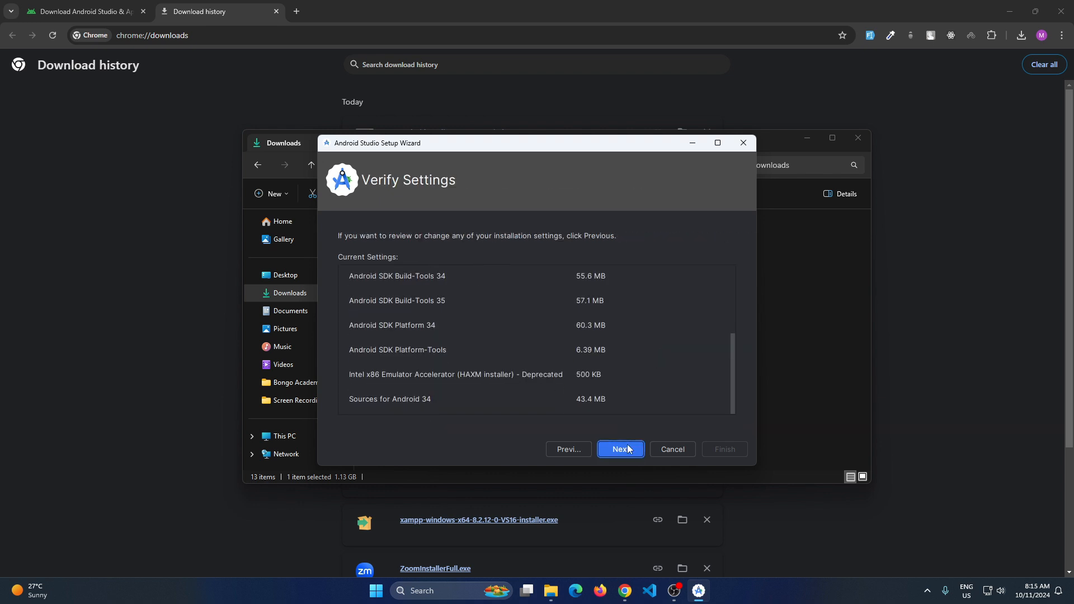
{"action": "left_click", "coordinate": [620, 448]}
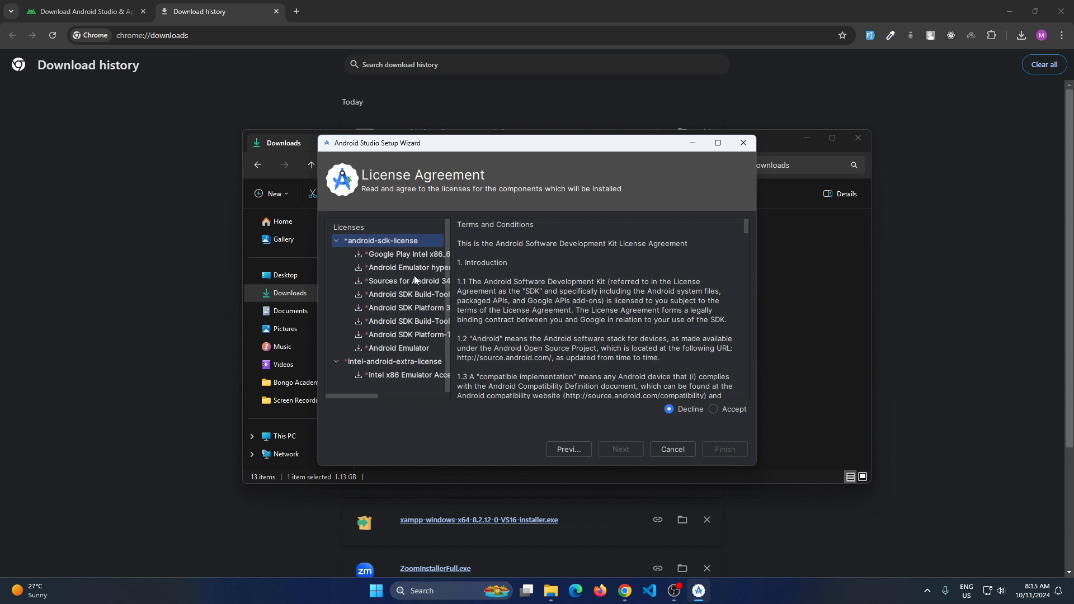
Accept both android-sdk-license and intel-android-extra-license, and start the component download
{"action": "left_click", "coordinate": [337, 242]}
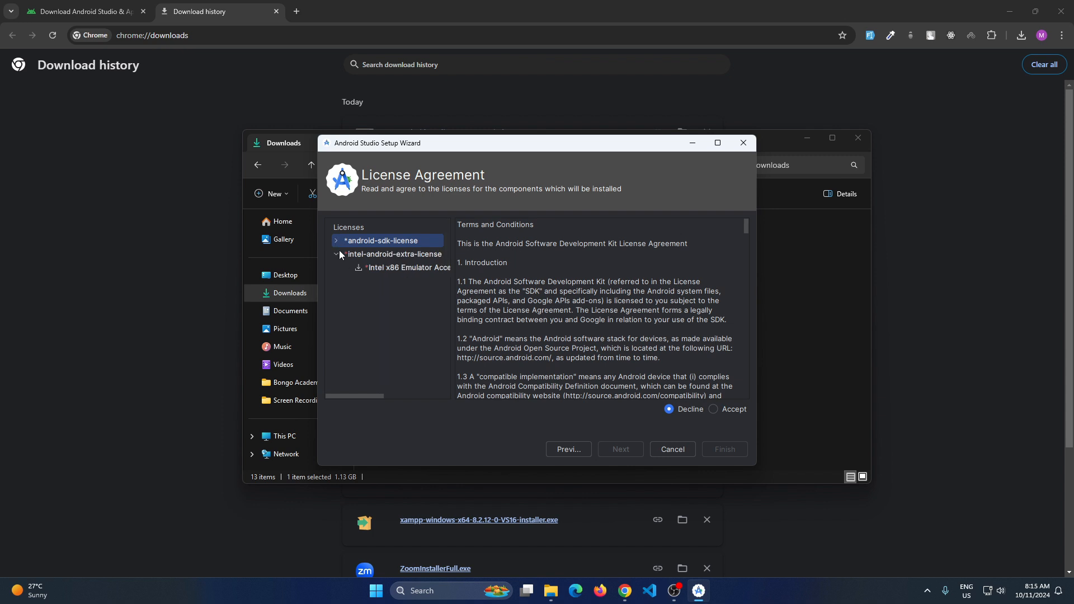
{"action": "left_click", "coordinate": [337, 254]}
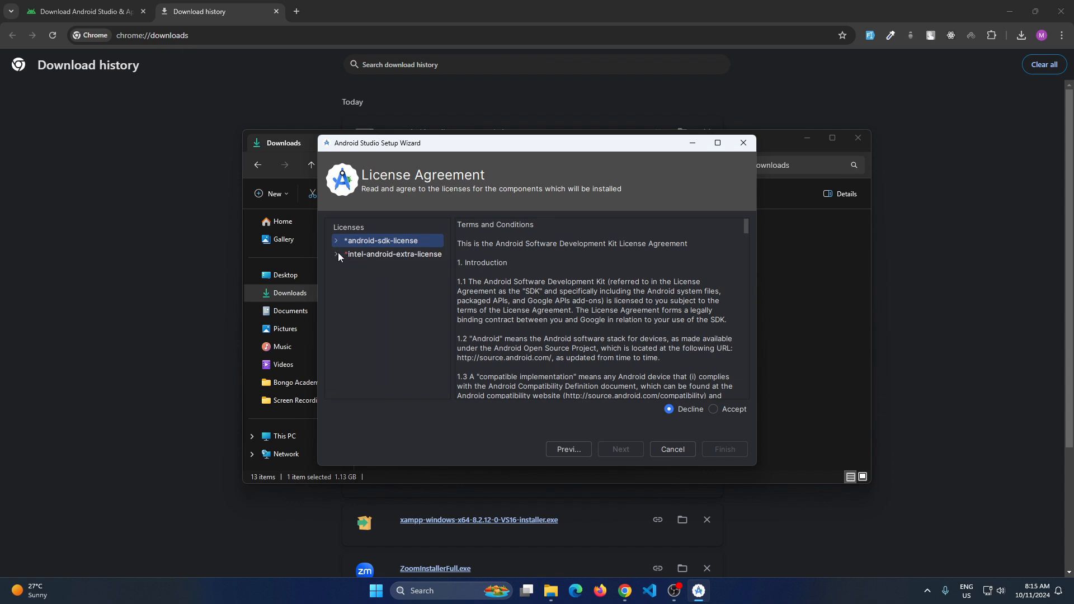
{"action": "left_click", "coordinate": [714, 410]}
{"action": "left_click", "coordinate": [401, 254]}
{"action": "left_click", "coordinate": [714, 409]}
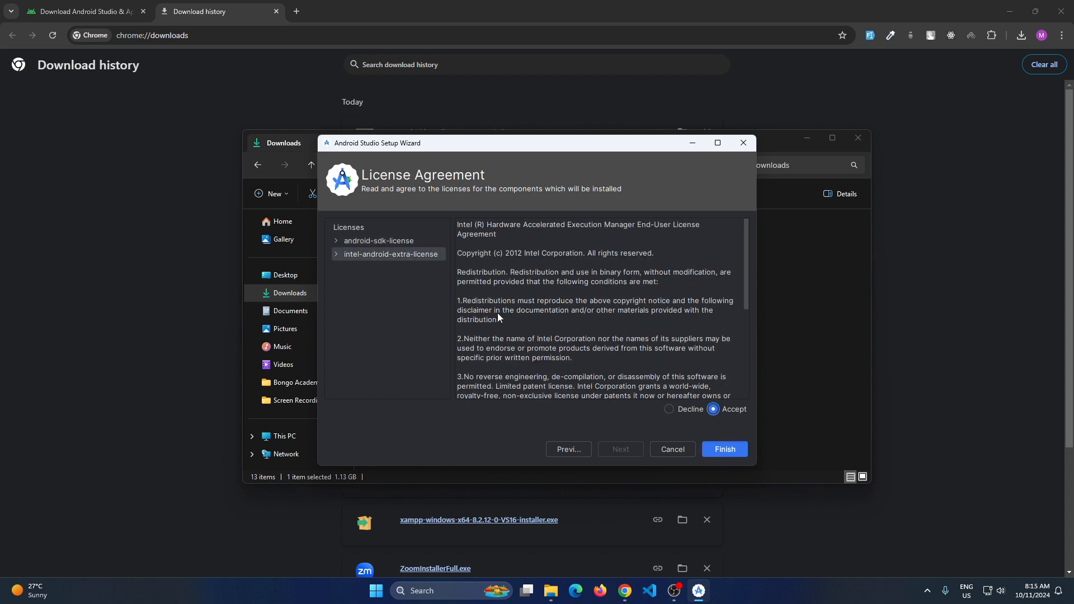
{"action": "left_click", "coordinate": [725, 449]}
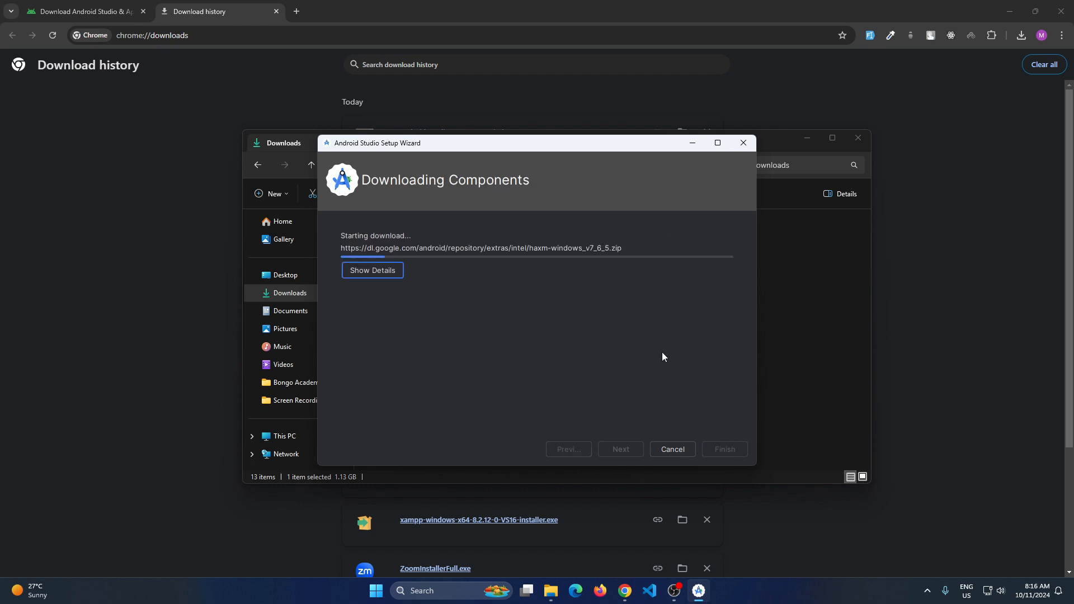
Review the component download's detailed log, including the Intel HAXM entry, and finish the setup wizard
{"action": "left_click", "coordinate": [384, 274]}
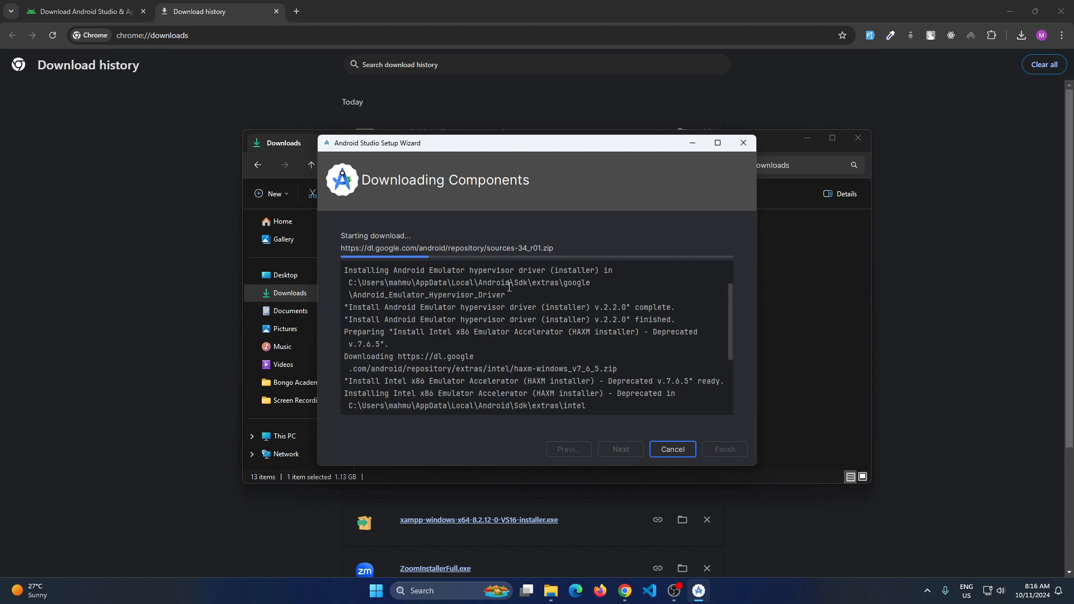
{"action": "scroll", "coordinate": [541, 313], "scroll_direction": "up", "scroll_amount": 1}
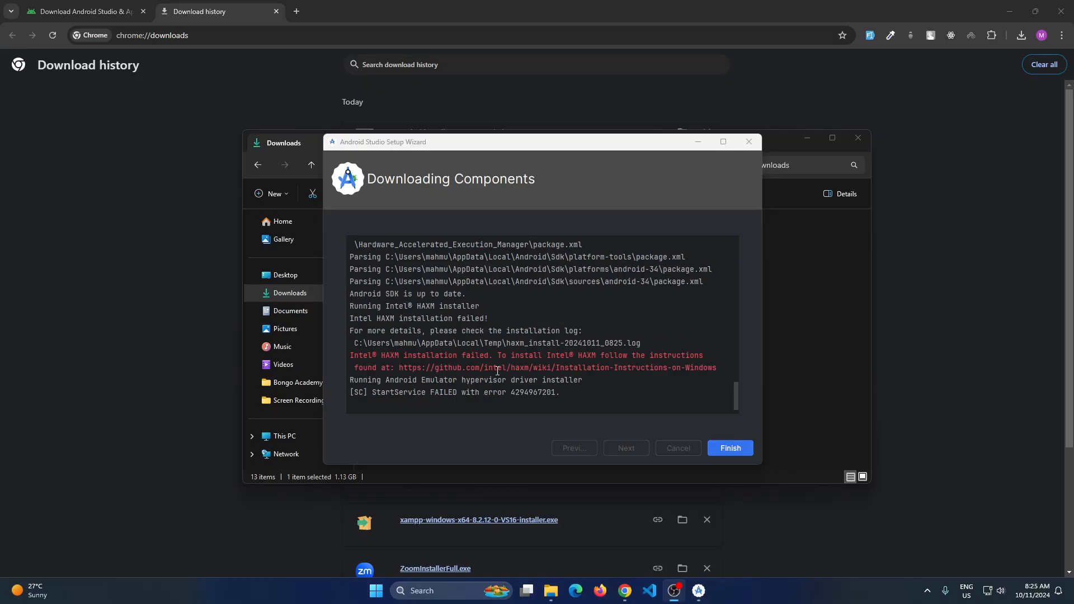
{"action": "left_click", "coordinate": [352, 355]}
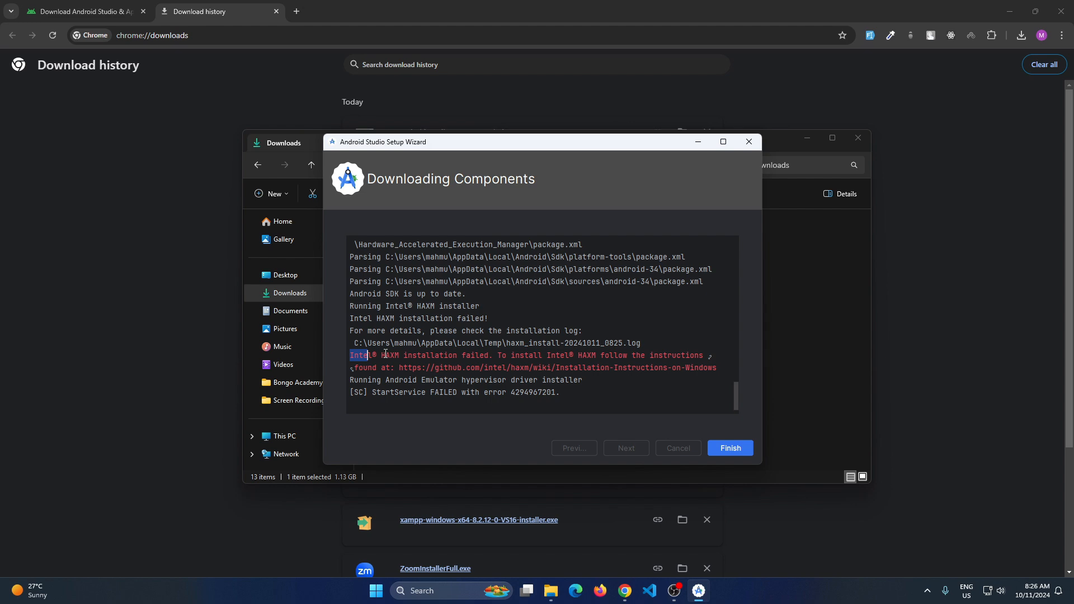
{"action": "left_click", "coordinate": [730, 447]}
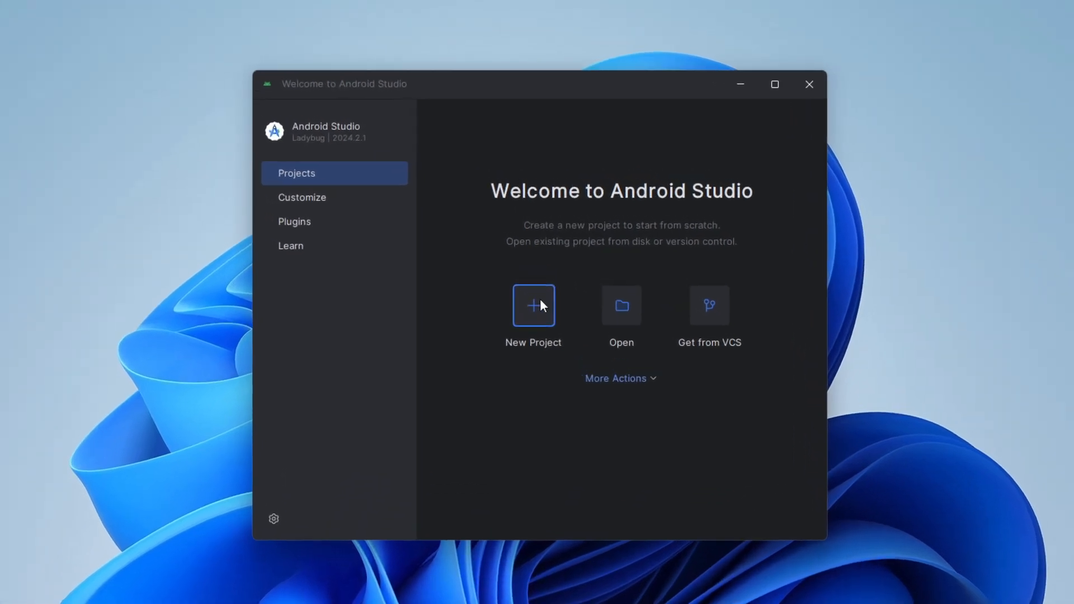
Start a new Phone and Tablet project from the Empty Views Activity template
{"action": "left_click", "coordinate": [541, 300]}
{"action": "scroll", "coordinate": [694, 289], "scroll_direction": "down", "scroll_amount": 2}
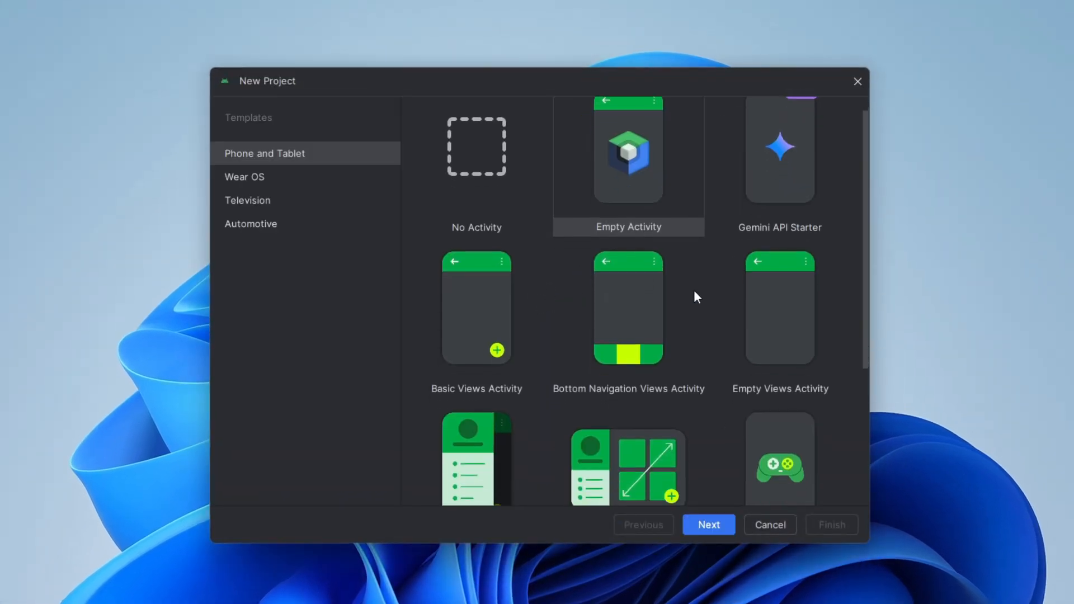
{"action": "left_click", "coordinate": [783, 282]}
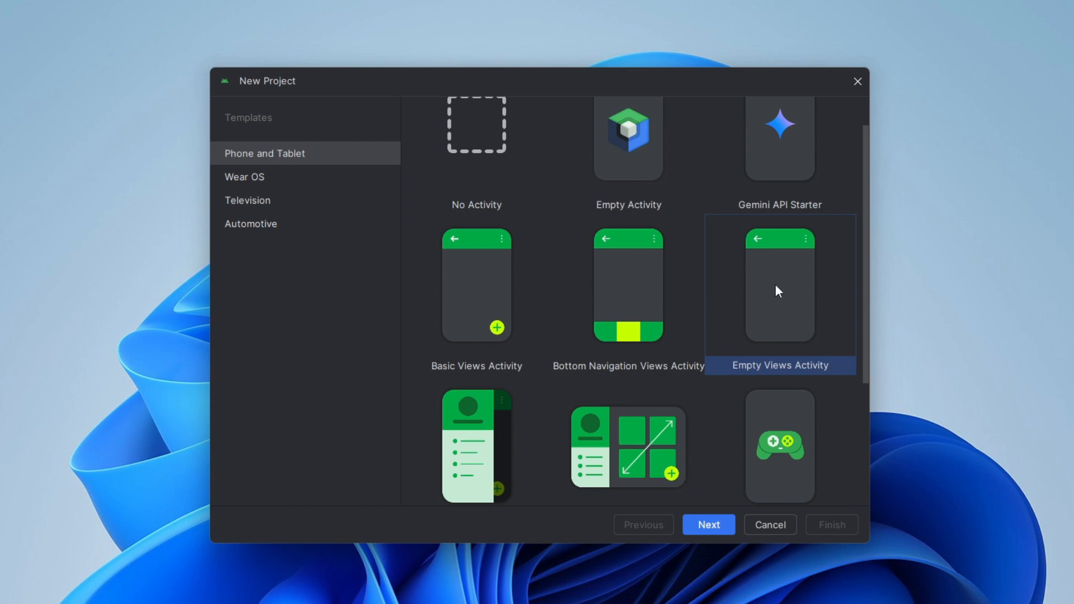
{"action": "left_click", "coordinate": [709, 524]}
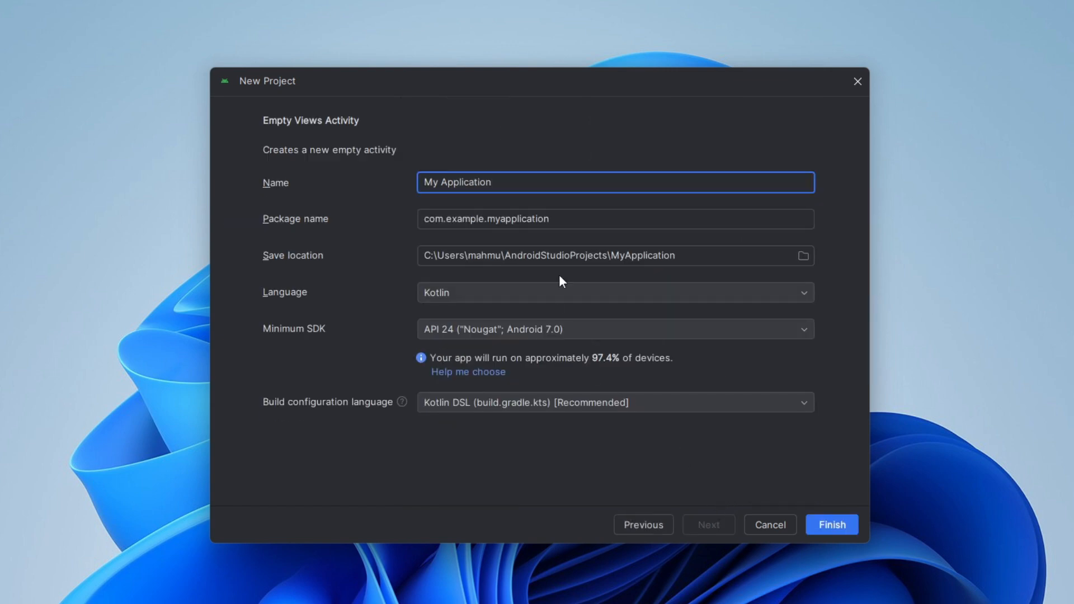
Replace the default project name with the author's first name and set the project language to Java
{"action": "left_click_drag", "start_coordinate": [528, 179], "coordinate": [407, 178]}
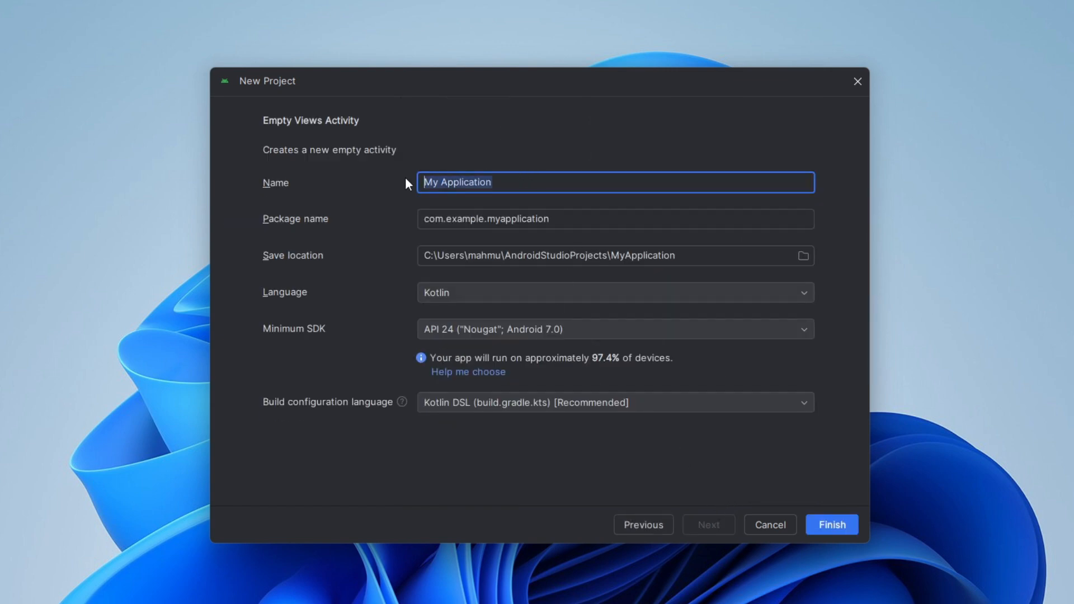
{"action": "type", "text": "Atikul"}
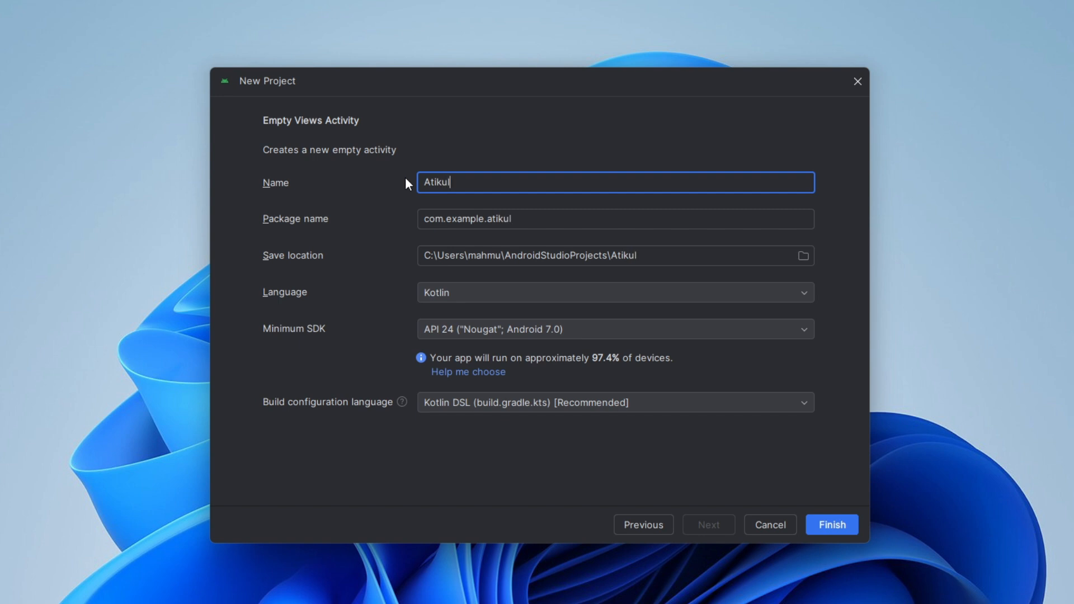
{"action": "left_click", "coordinate": [585, 292]}
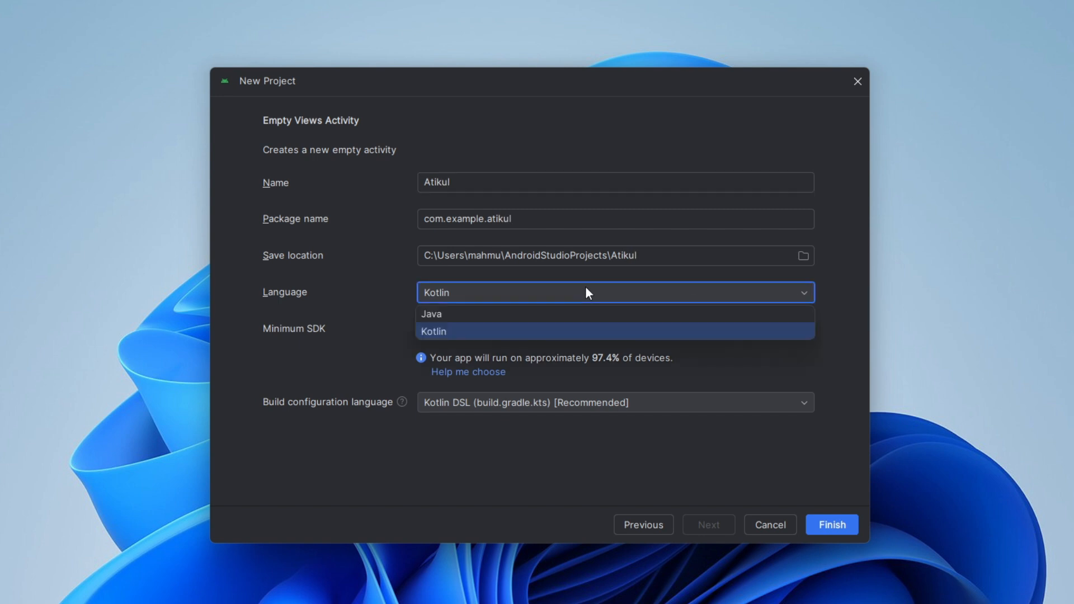
{"action": "left_click", "coordinate": [453, 315]}
Set the minimum SDK to API 21 ("Lollipop"; Android 5.0) and the build configuration language to Groovy DSL (build.gradle), and create the project
{"action": "left_click", "coordinate": [535, 330]}
{"action": "scroll", "coordinate": [535, 358], "scroll_direction": "up", "scroll_amount": 1}
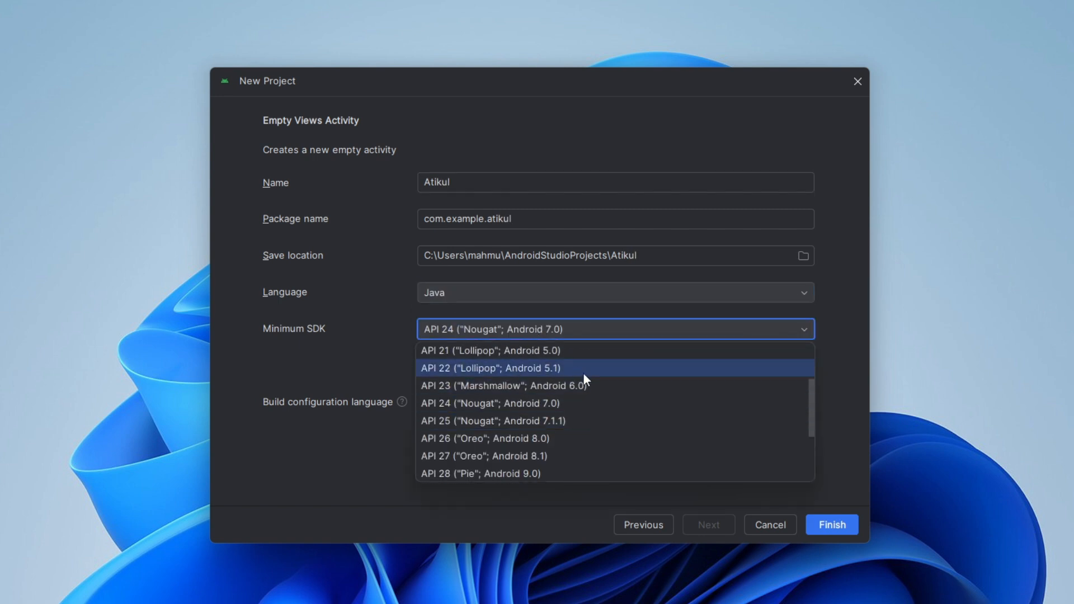
{"action": "left_click", "coordinate": [553, 351]}
{"action": "left_click", "coordinate": [590, 401]}
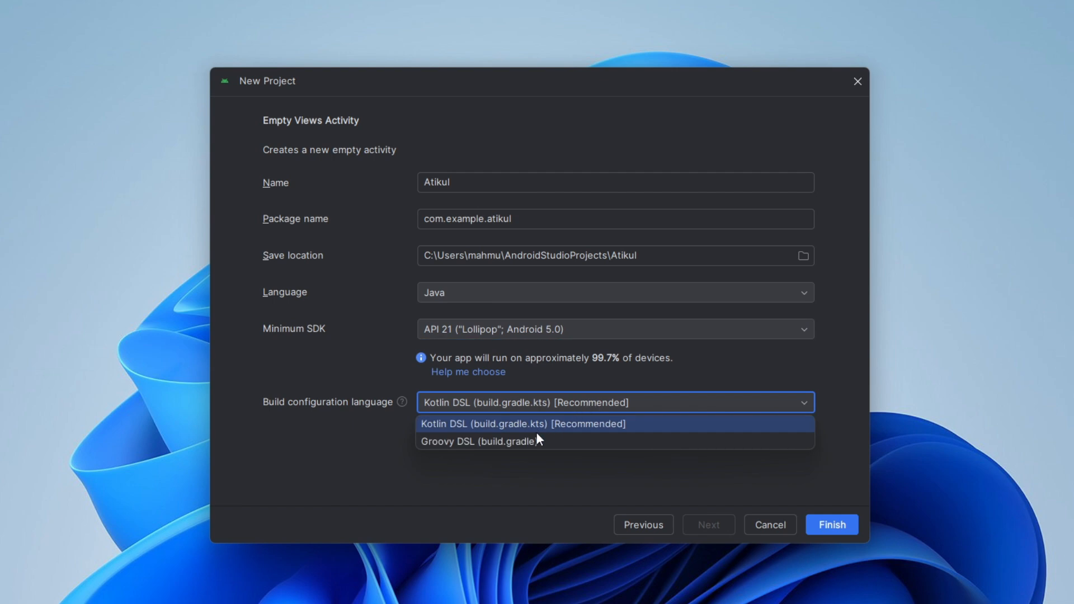
{"action": "left_click", "coordinate": [537, 441]}
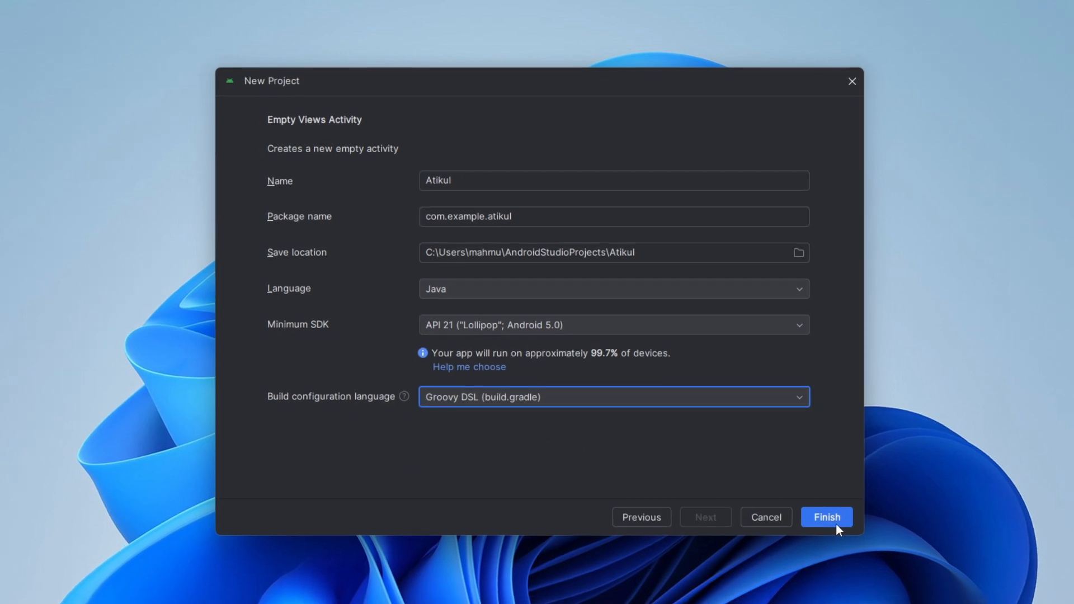
{"action": "left_click", "coordinate": [832, 525]}
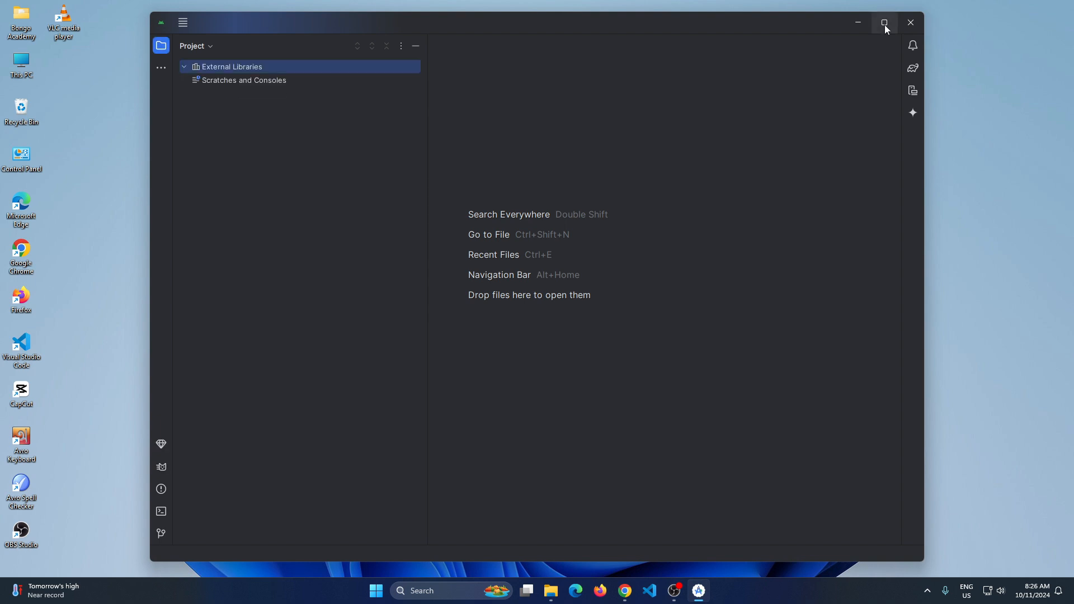
Allow adb access to public and private networks in the maximized project window, and check the Gradle sync output until it finishes
{"action": "left_click", "coordinate": [885, 23]}
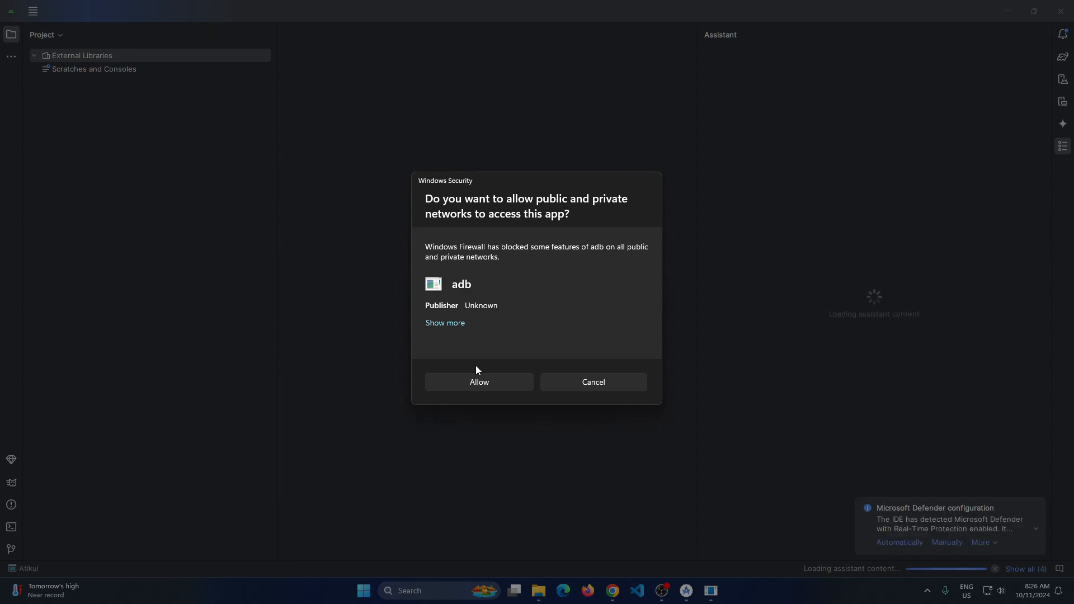
{"action": "left_click", "coordinate": [473, 380]}
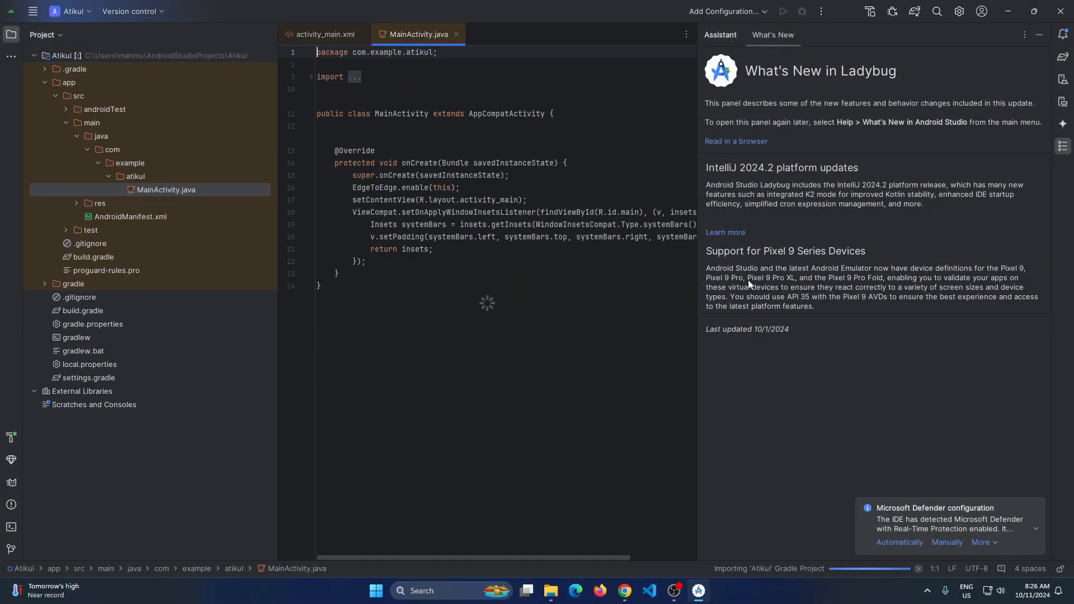
{"action": "left_click", "coordinate": [11, 437]}
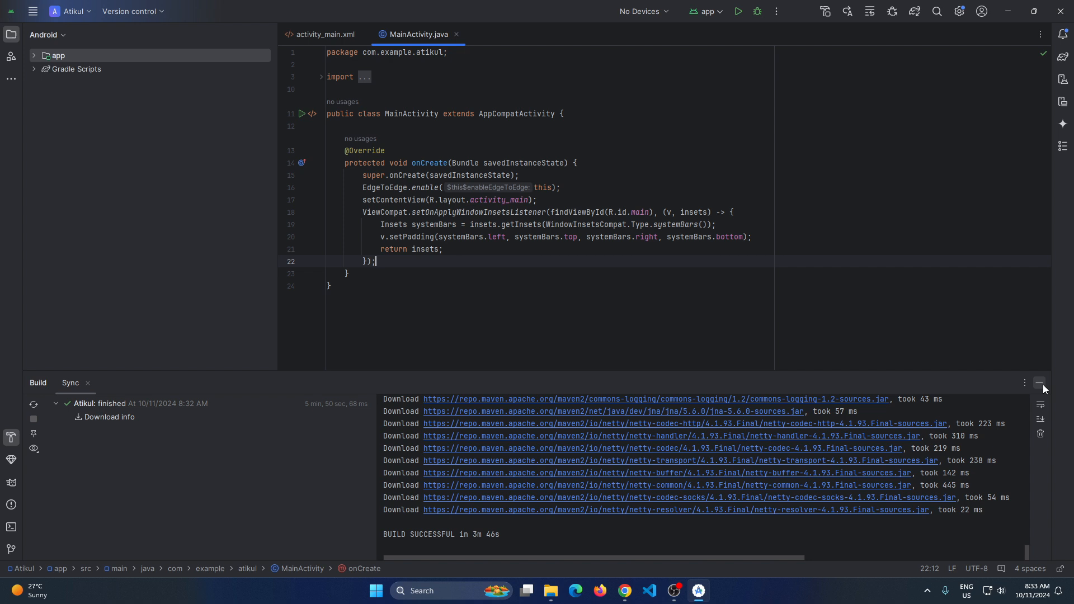
{"action": "left_click", "coordinate": [1040, 383]}
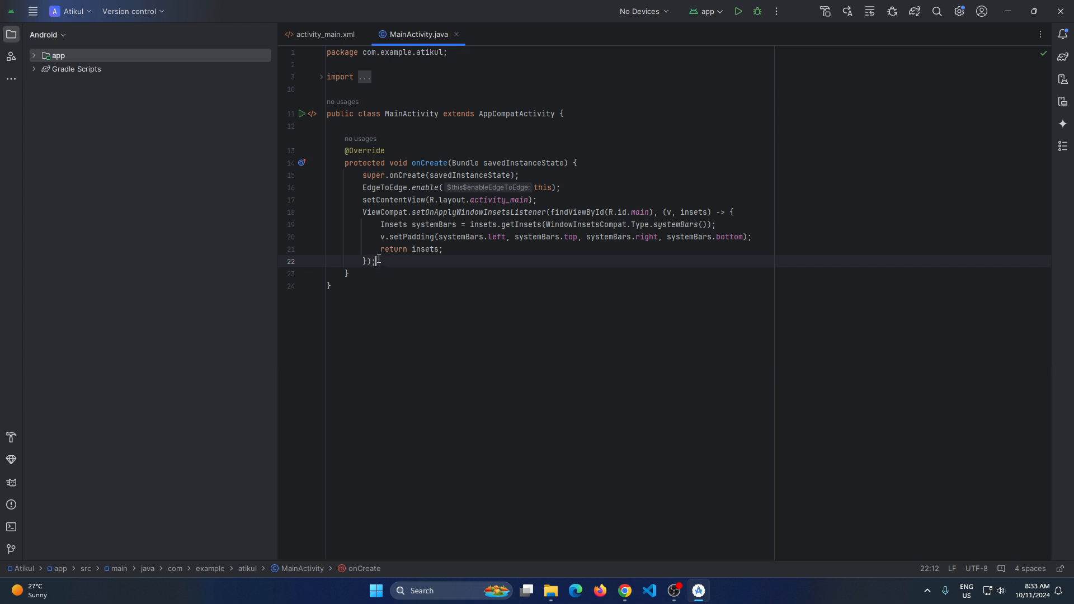
Delete the ViewCompat.setOnApplyWindowInsetsListener block and the EdgeToEdge.enable line from onCreate in MainActivity.java
{"action": "left_click_drag", "start_coordinate": [379, 259], "coordinate": [362, 212]}
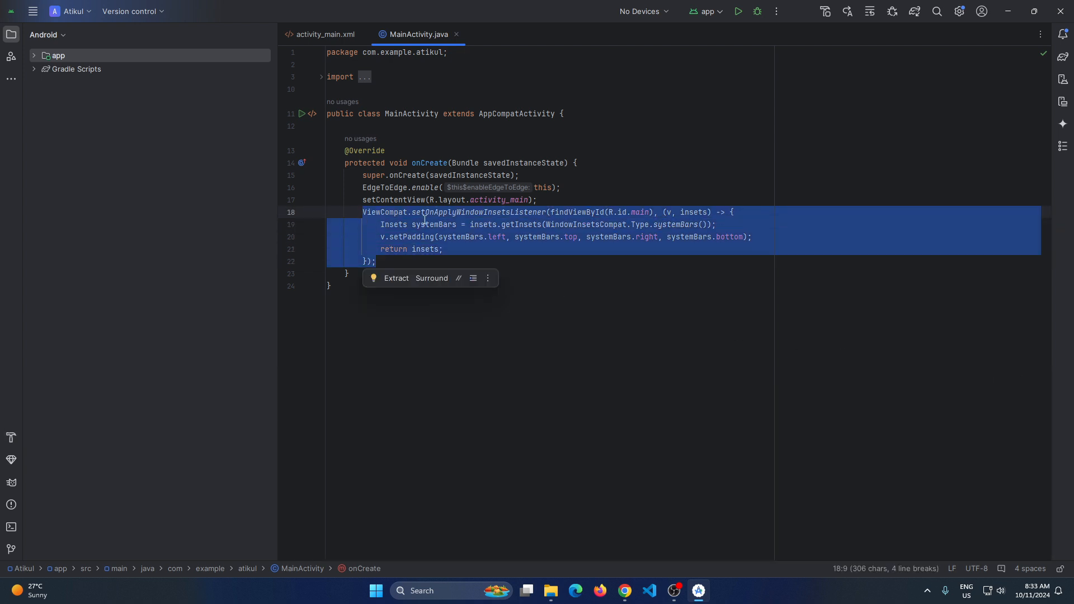
{"action": "key", "text": "BackSpace"}
{"action": "left_click_drag", "start_coordinate": [566, 163], "coordinate": [358, 163]}
{"action": "key", "text": "BackSpace"}
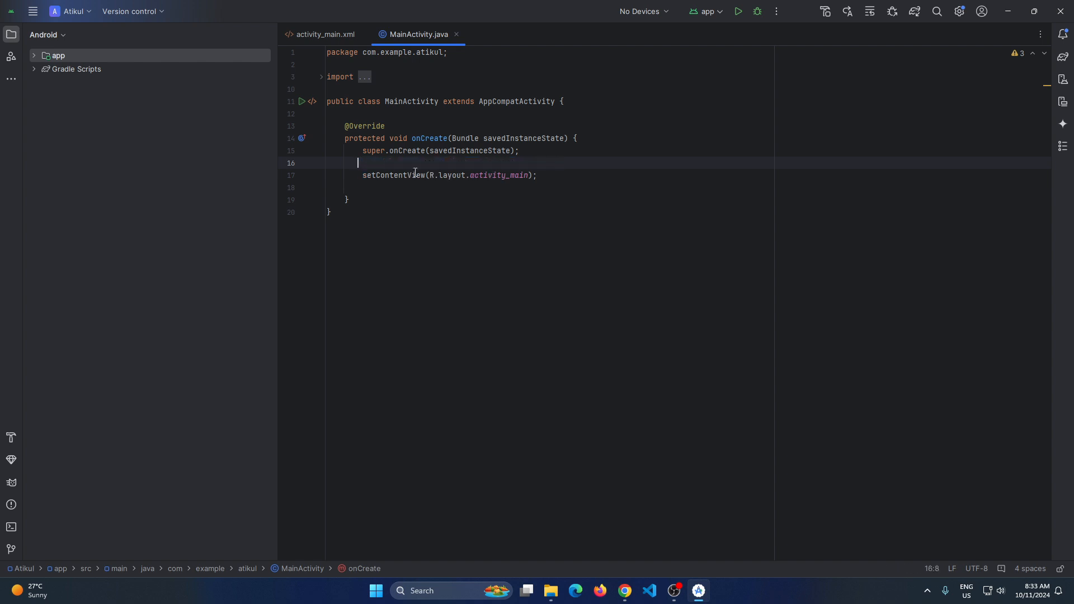
{"action": "key", "text": "BackSpace"}
{"action": "left_click", "coordinate": [557, 166]}
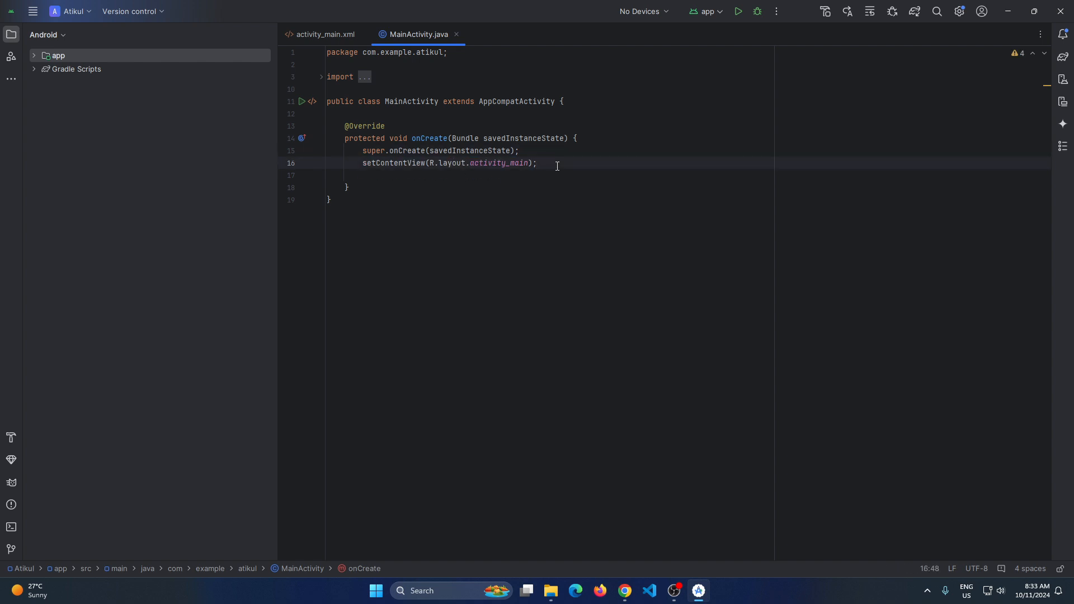
Start creating a virtual device in Device Manager with the Pixel 3a phone as its hardware definition
{"action": "left_click", "coordinate": [641, 12]}
{"action": "left_click", "coordinate": [642, 12]}
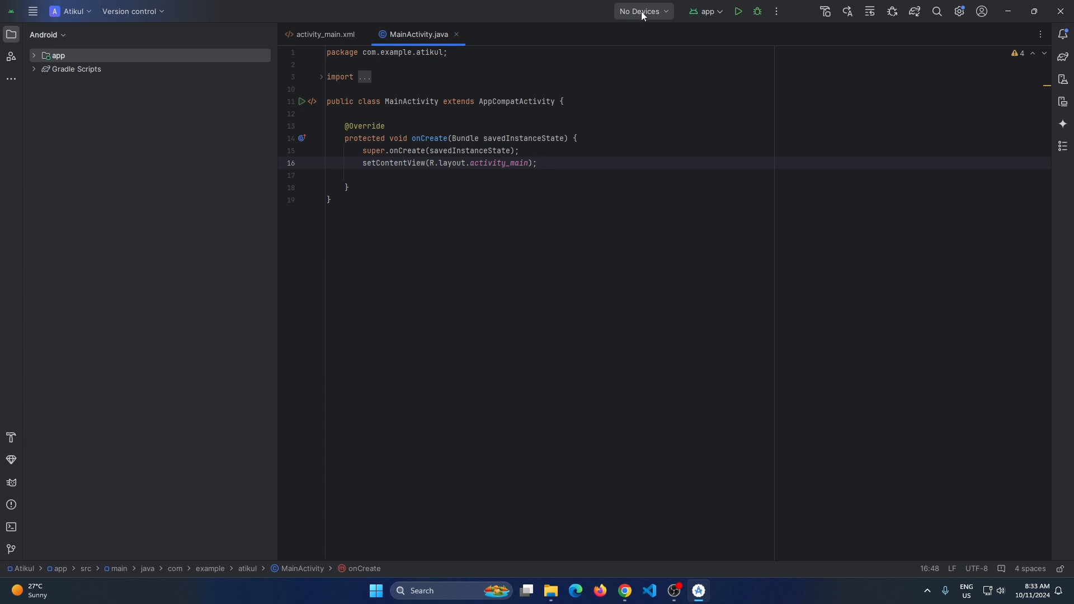
{"action": "left_click", "coordinate": [1063, 79]}
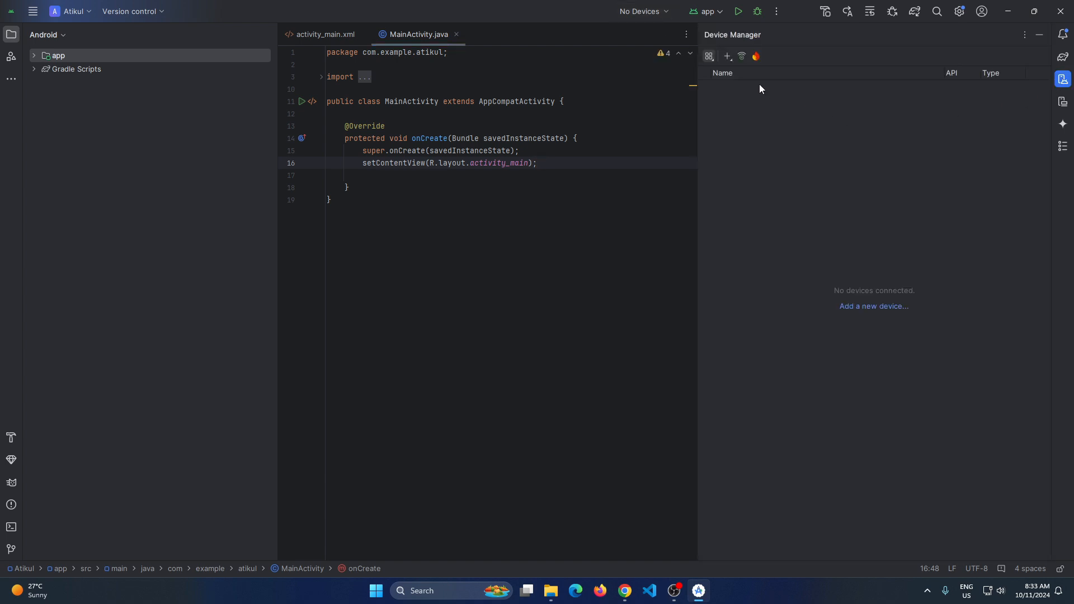
{"action": "left_click", "coordinate": [728, 57]}
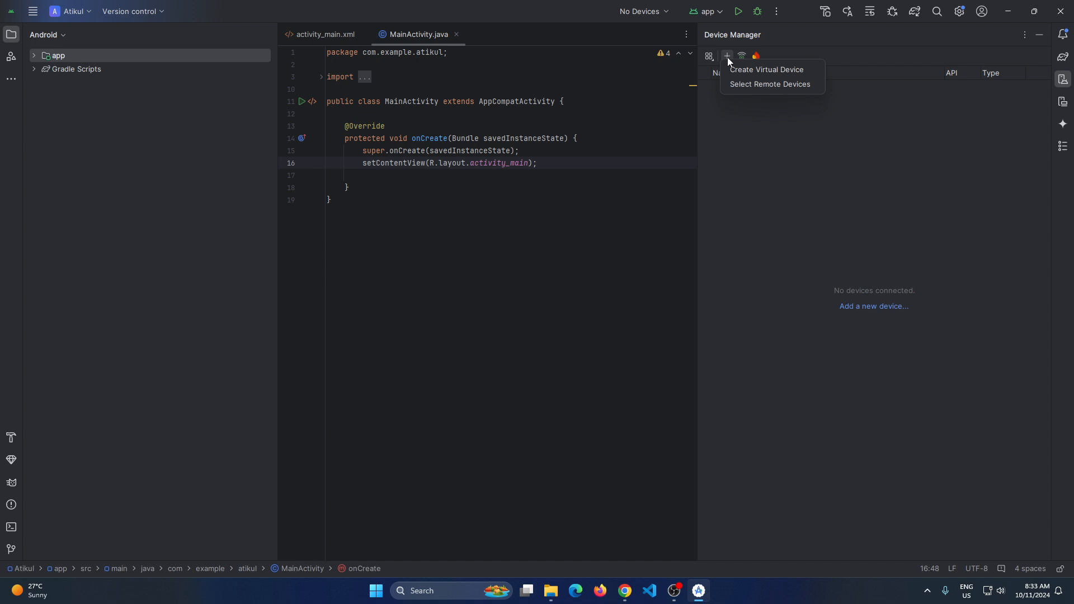
{"action": "left_click", "coordinate": [738, 72]}
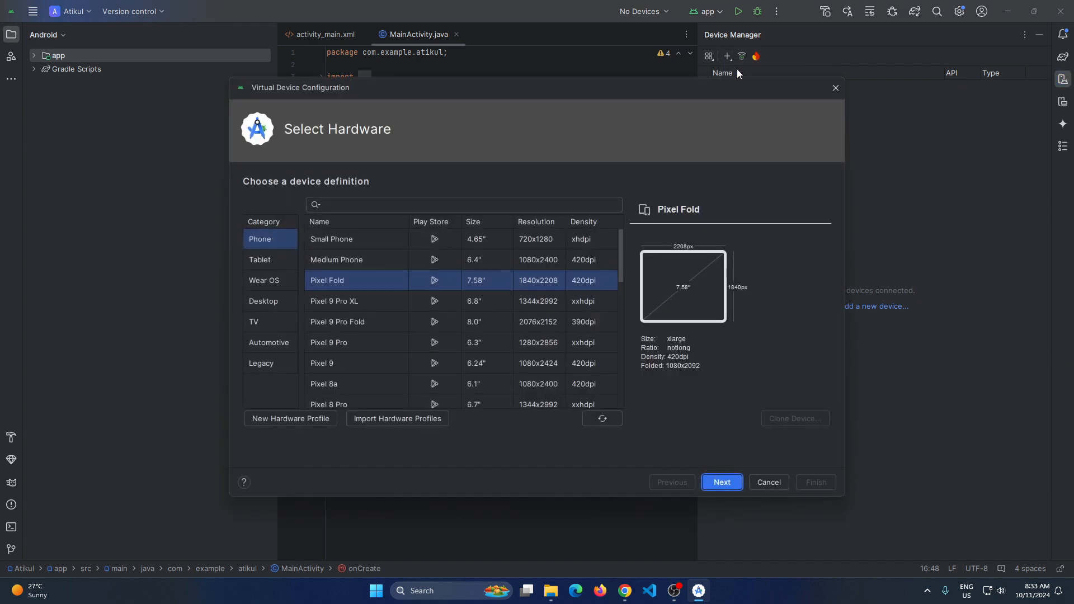
{"action": "scroll", "coordinate": [462, 317], "scroll_direction": "down", "scroll_amount": 5}
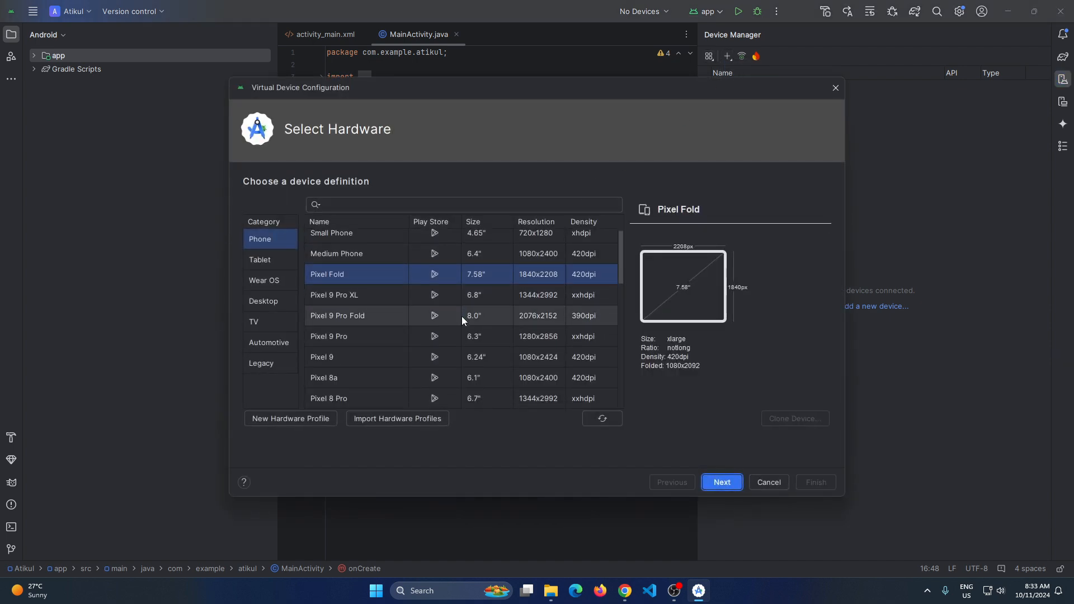
{"action": "left_click", "coordinate": [341, 365]}
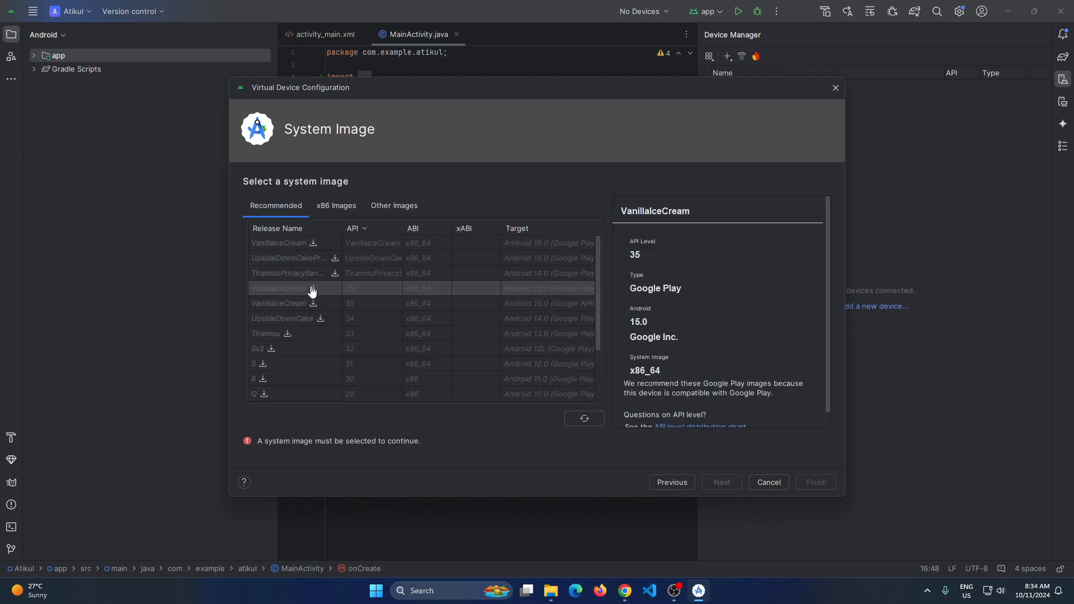
Download the VanillaIceCream API 35 Google Play x86_64 system image and create the virtual device with it under the default name
{"action": "left_click", "coordinate": [313, 289]}
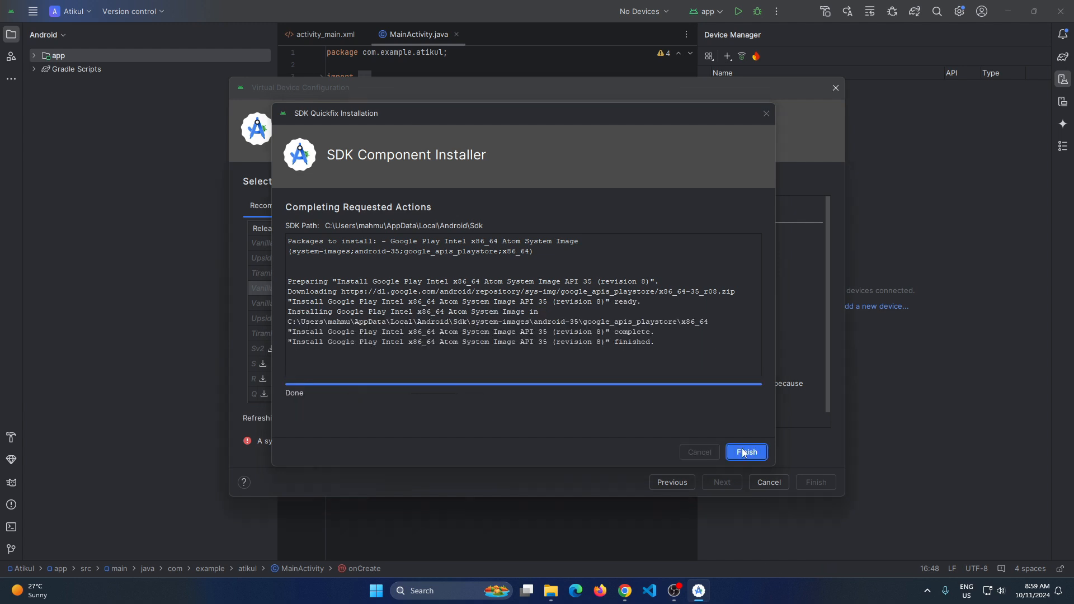
{"action": "left_click", "coordinate": [747, 452]}
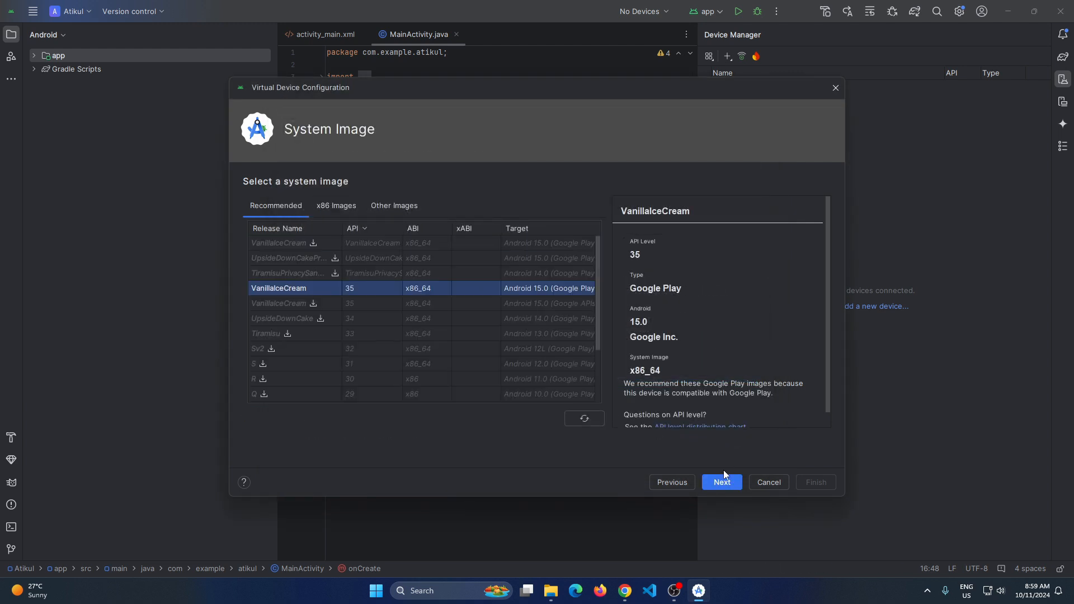
{"action": "left_click", "coordinate": [723, 479]}
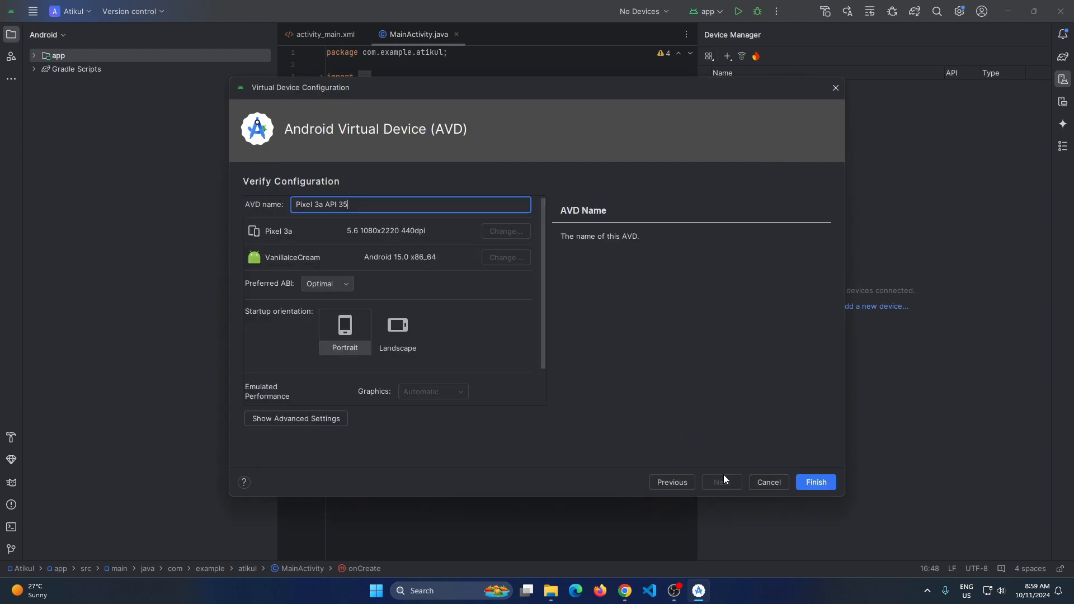
{"action": "left_click", "coordinate": [816, 482]}
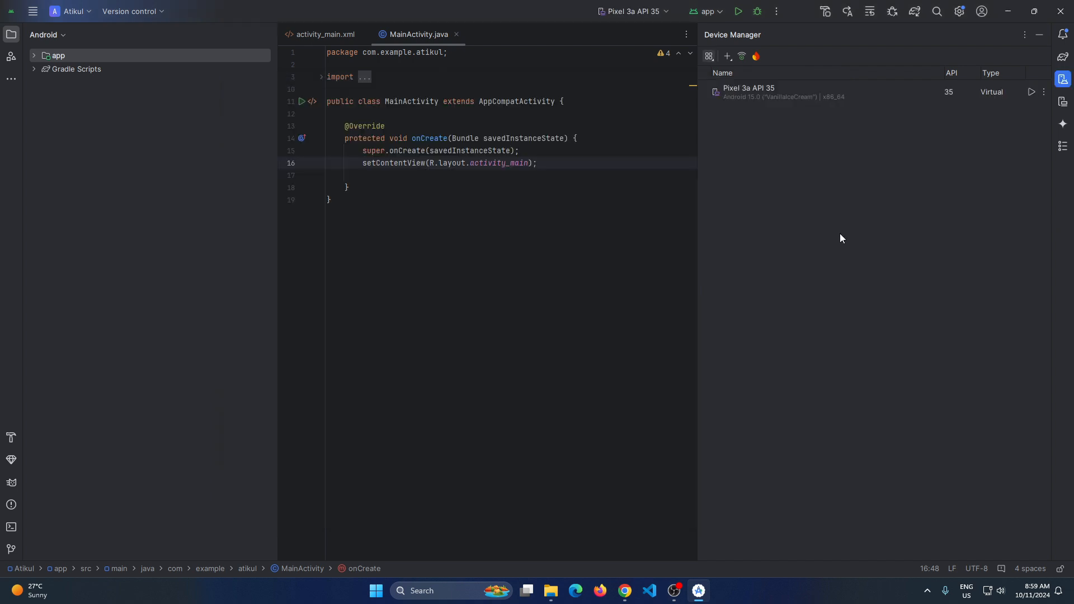
Run the app on the Pixel 3a API 35 virtual device with the build output shown, and allow netsimd network access
{"action": "left_click", "coordinate": [895, 95]}
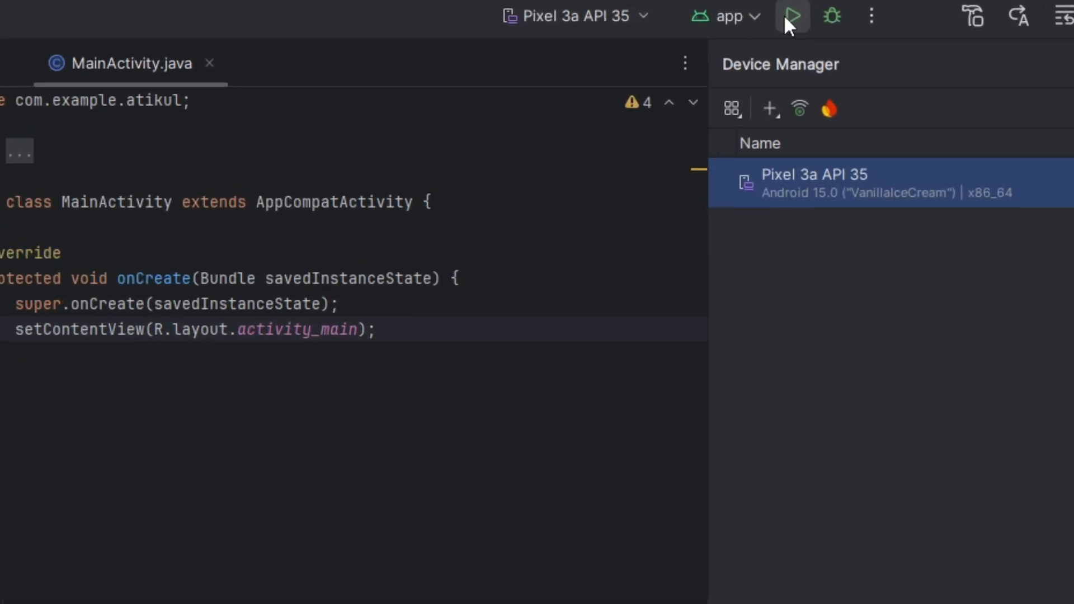
{"action": "left_click", "coordinate": [790, 17]}
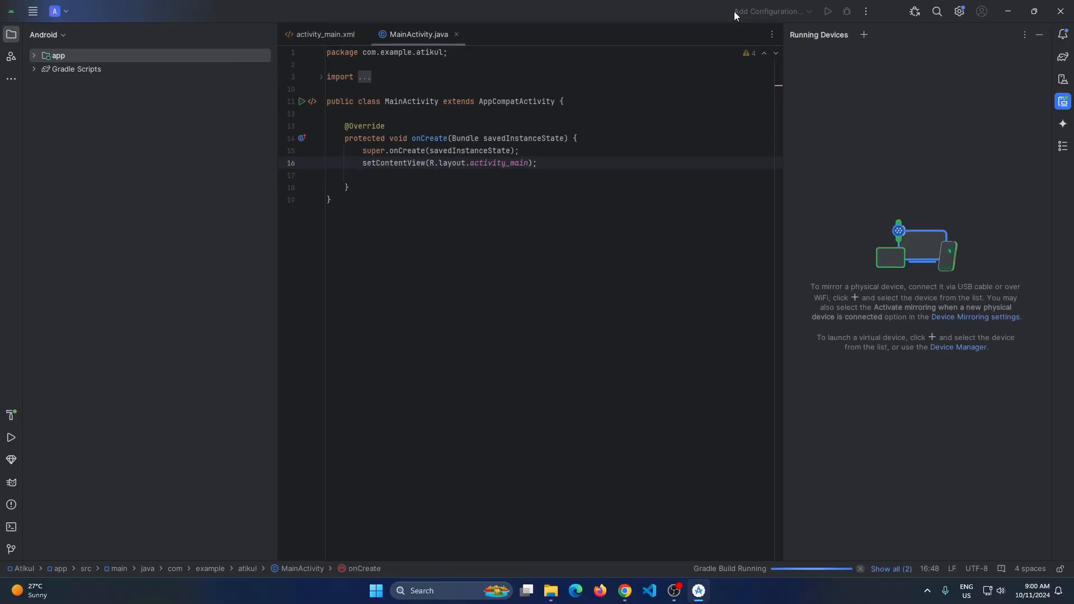
{"action": "left_click", "coordinate": [11, 415]}
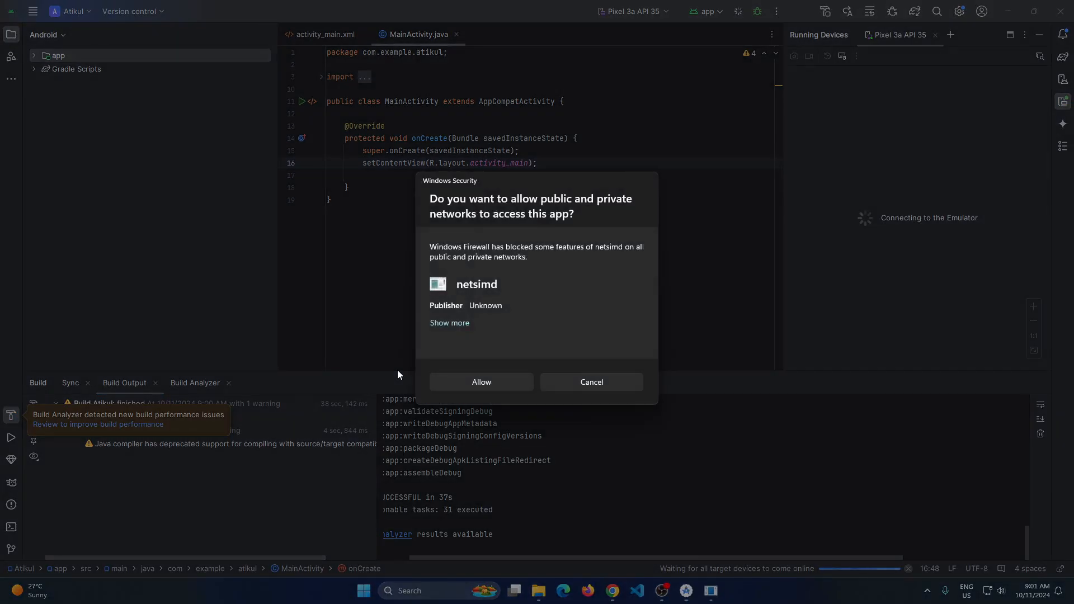
{"action": "left_click", "coordinate": [480, 384]}
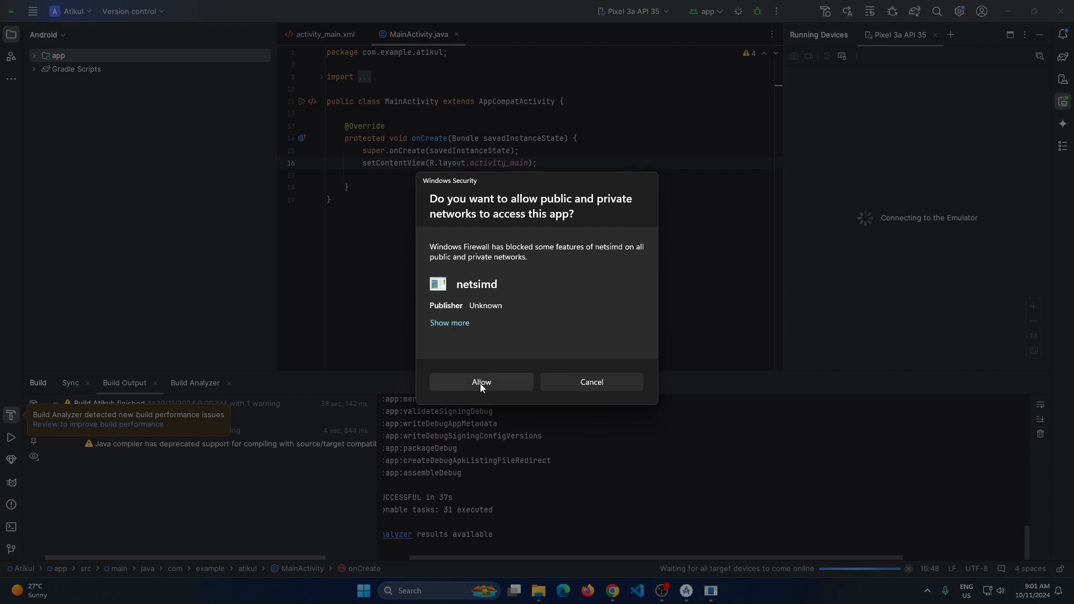